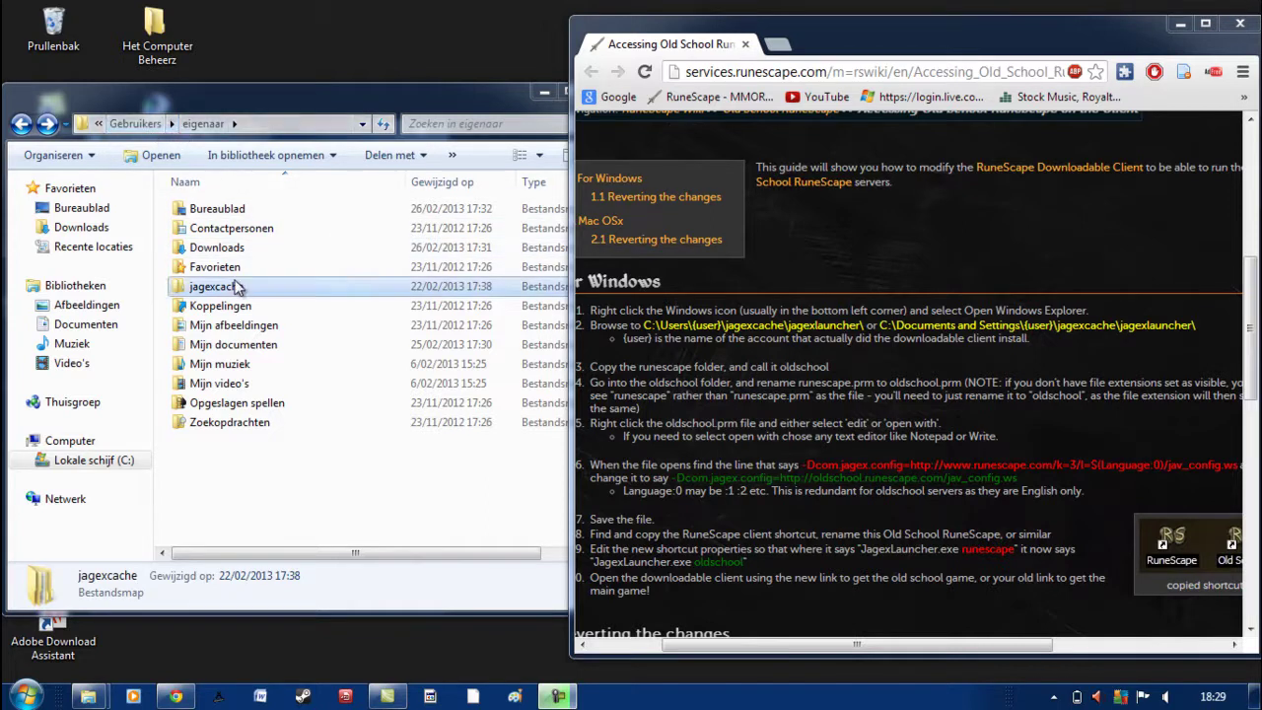
Step: Open the jagexcache folder, then its jagexlauncher subfolder
double_click(234, 288)
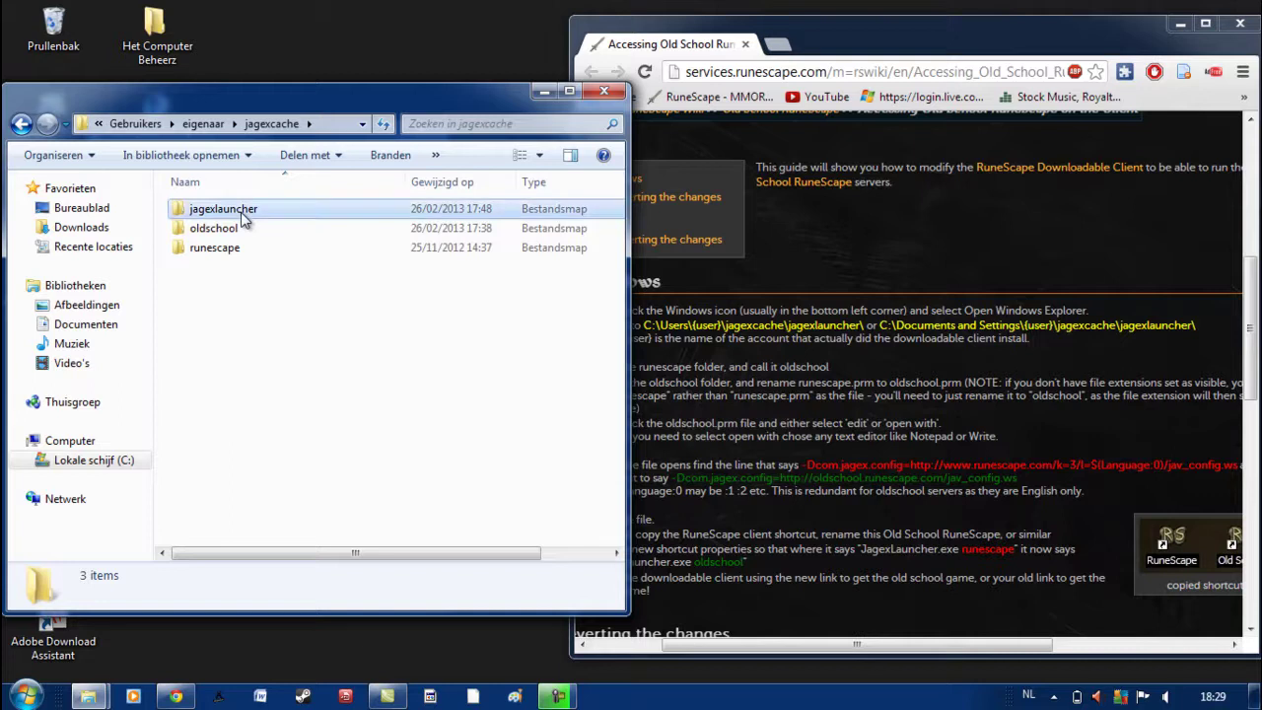
double_click(243, 214)
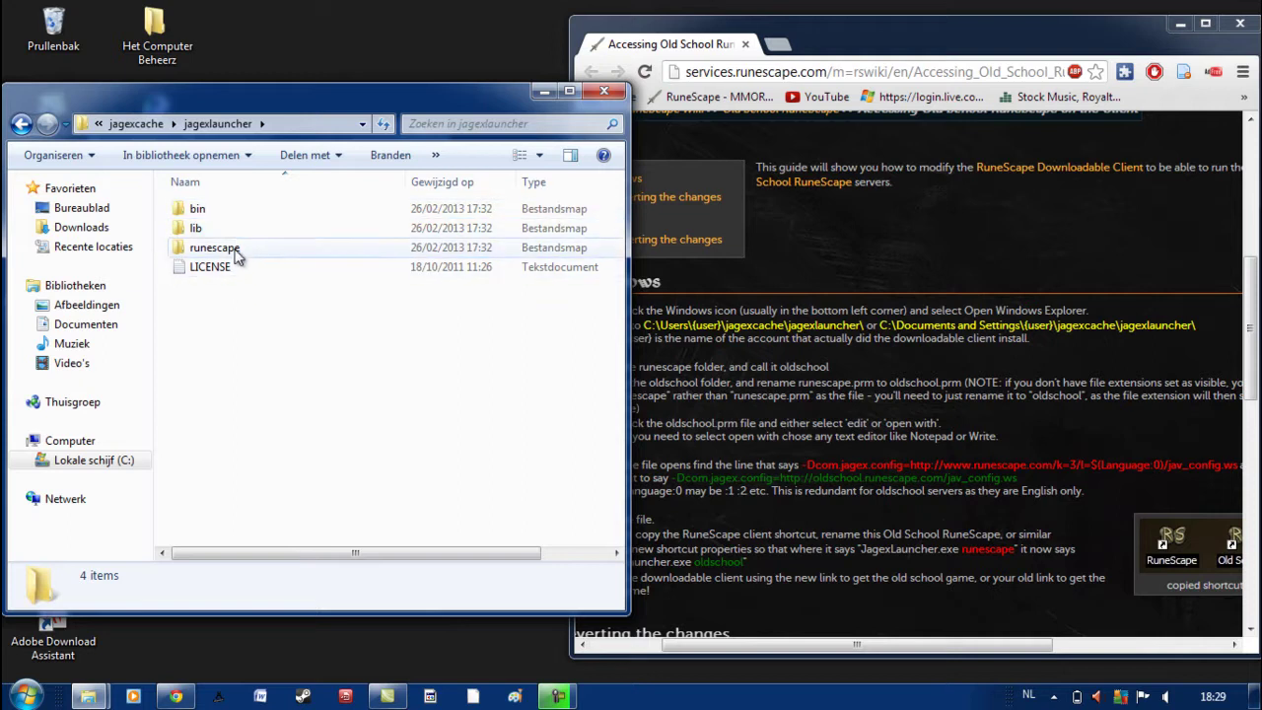
Step: Copy the runescape folder and paste a duplicate into jagexlauncher
click(237, 255)
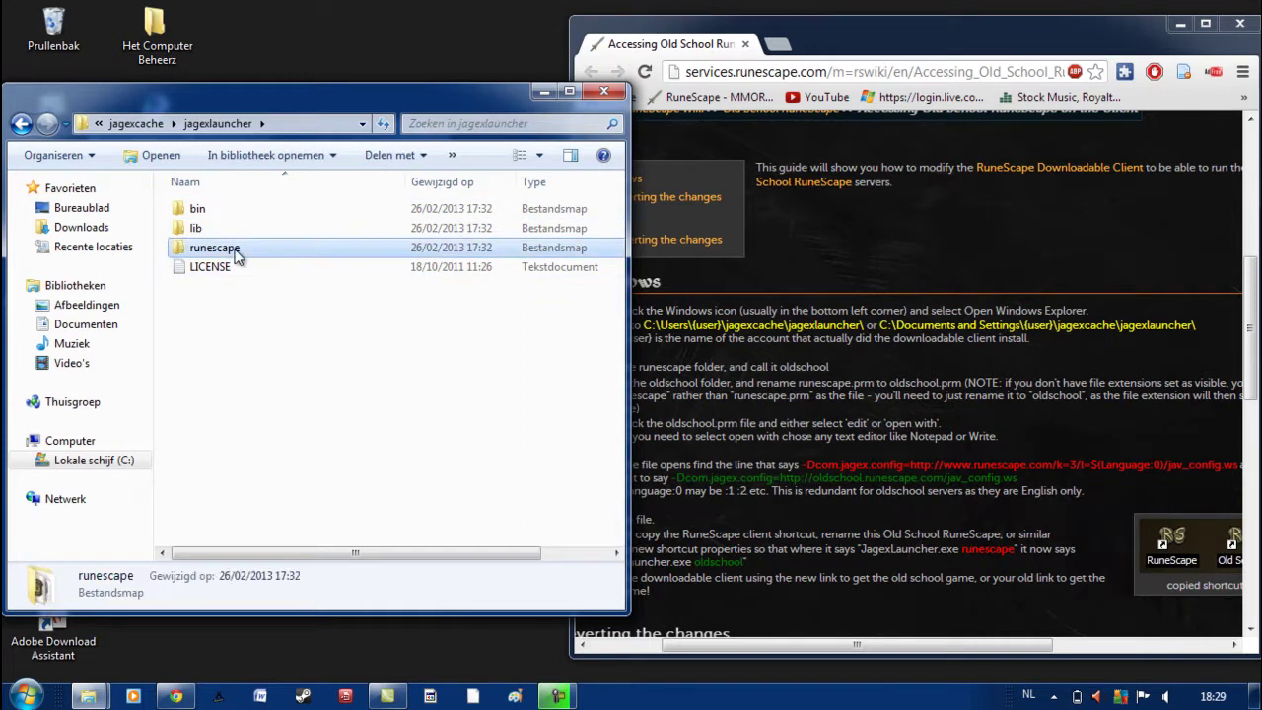
right_click(236, 255)
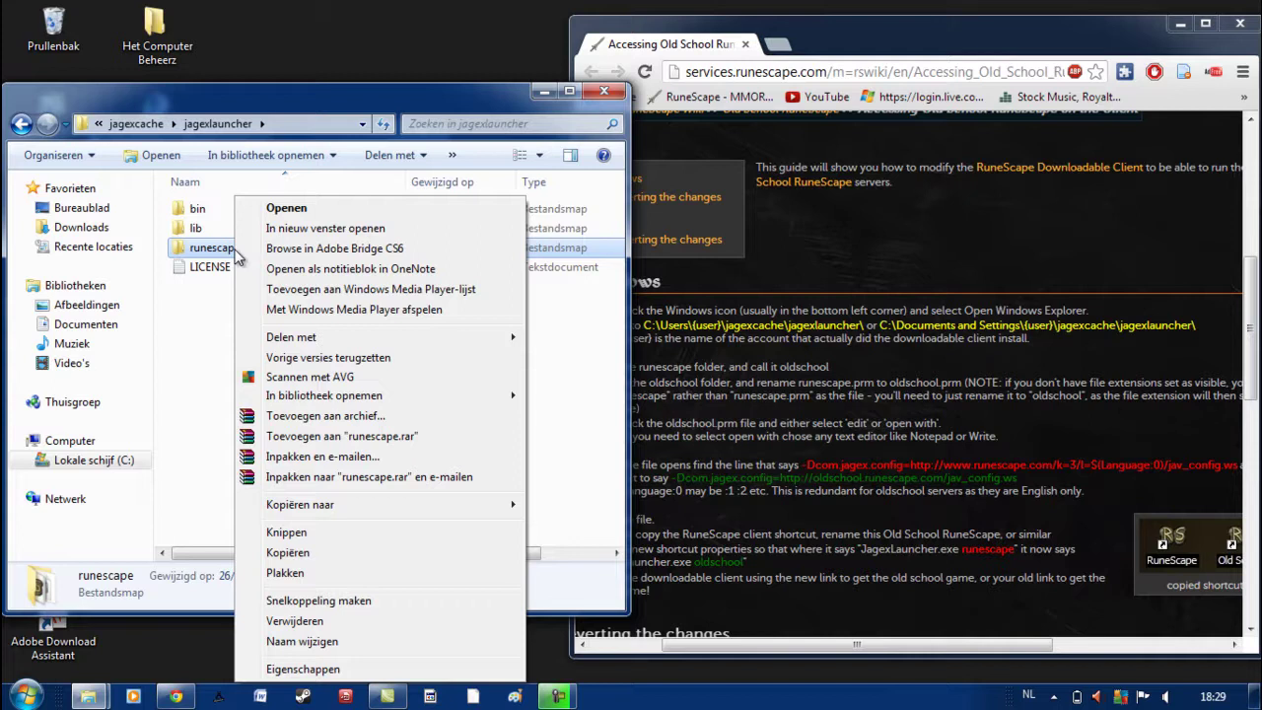
click(290, 551)
right_click(269, 386)
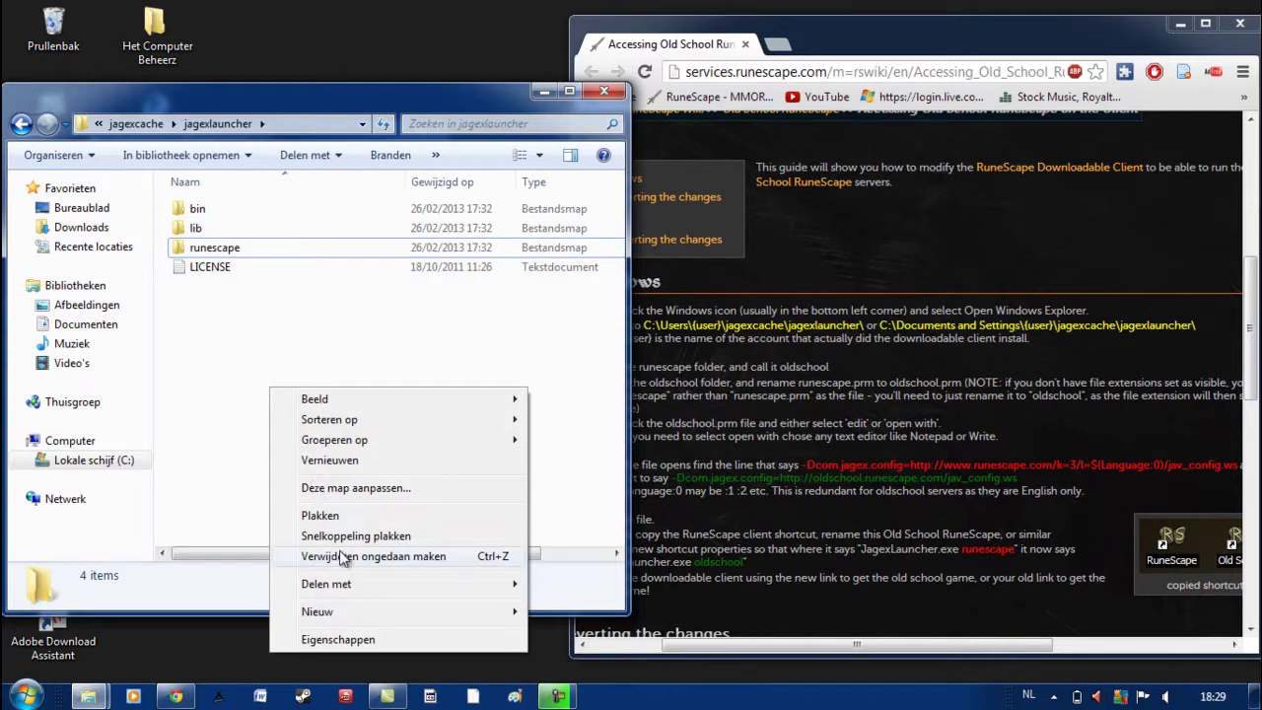
click(339, 516)
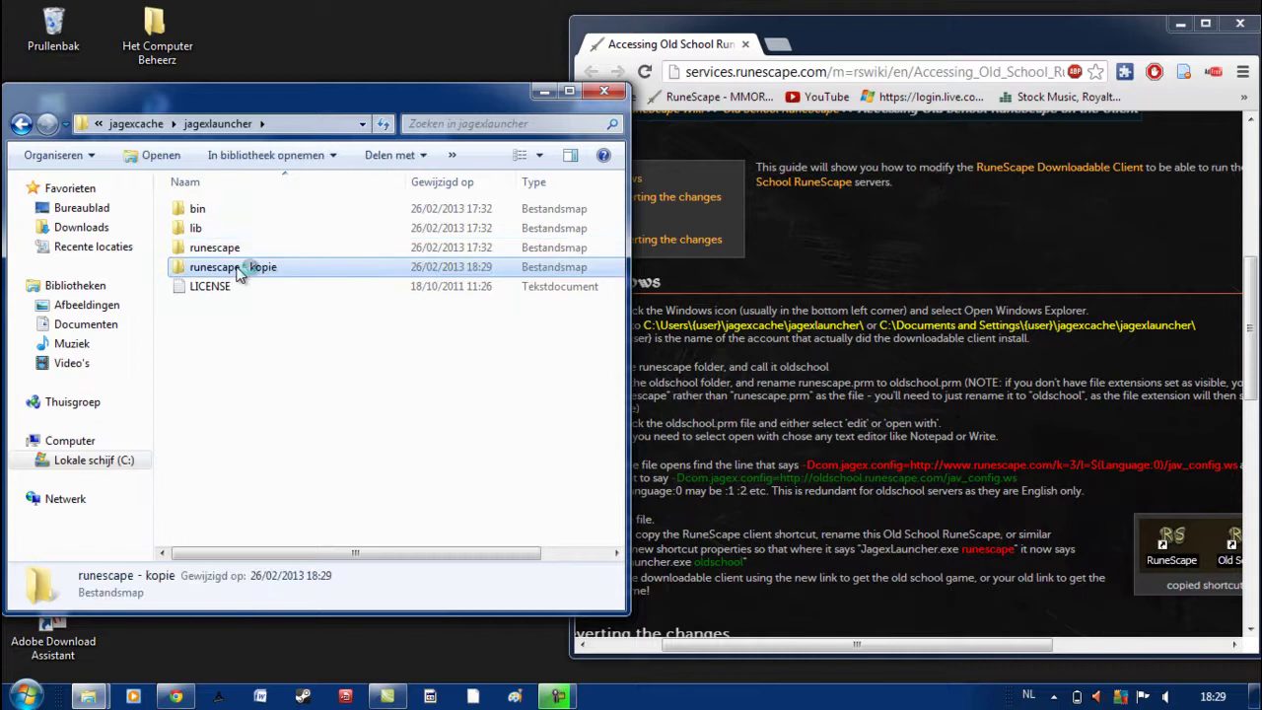
Step: Rename the 'runescape - kopie' folder to oldschool
right_click(237, 271)
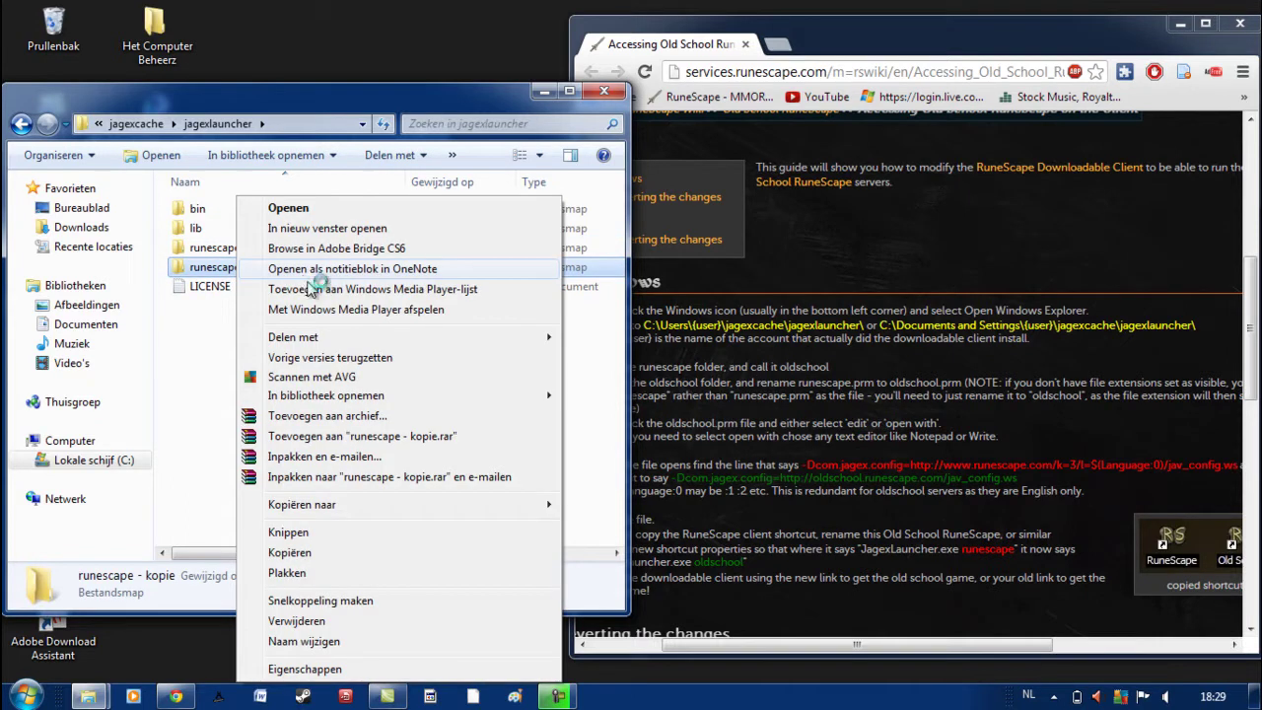
click(323, 642)
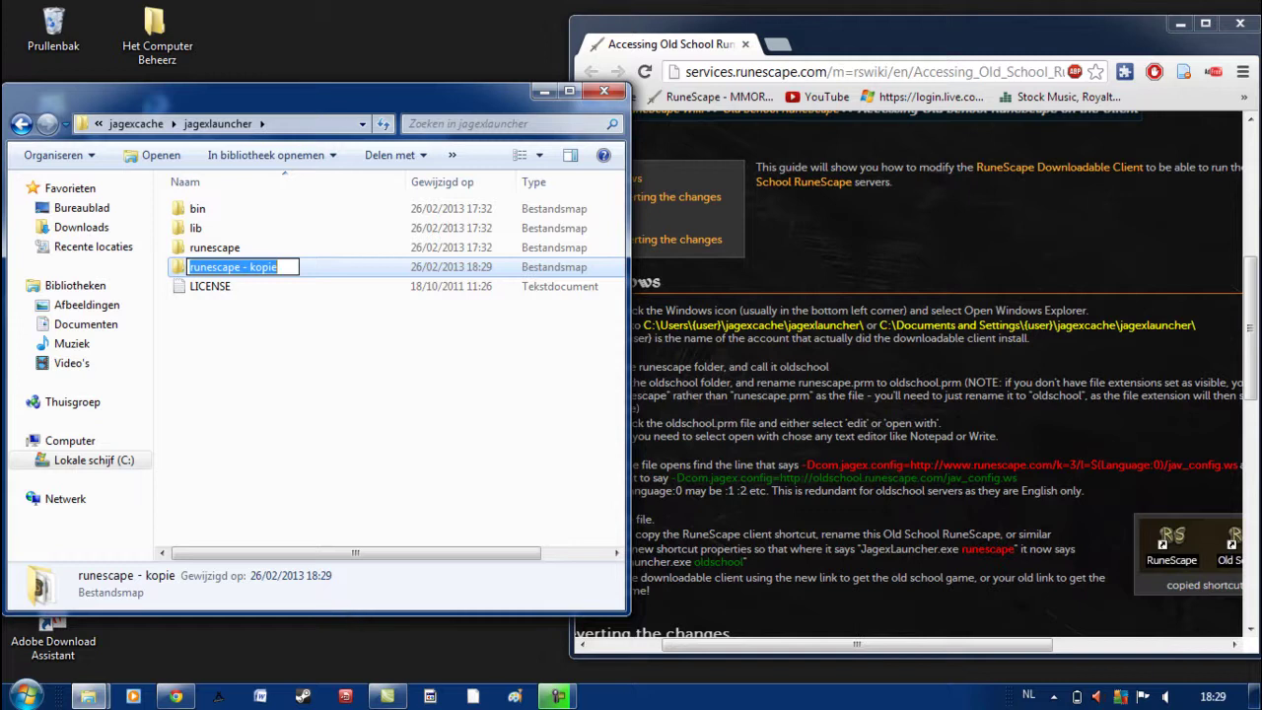
text(oldschool)
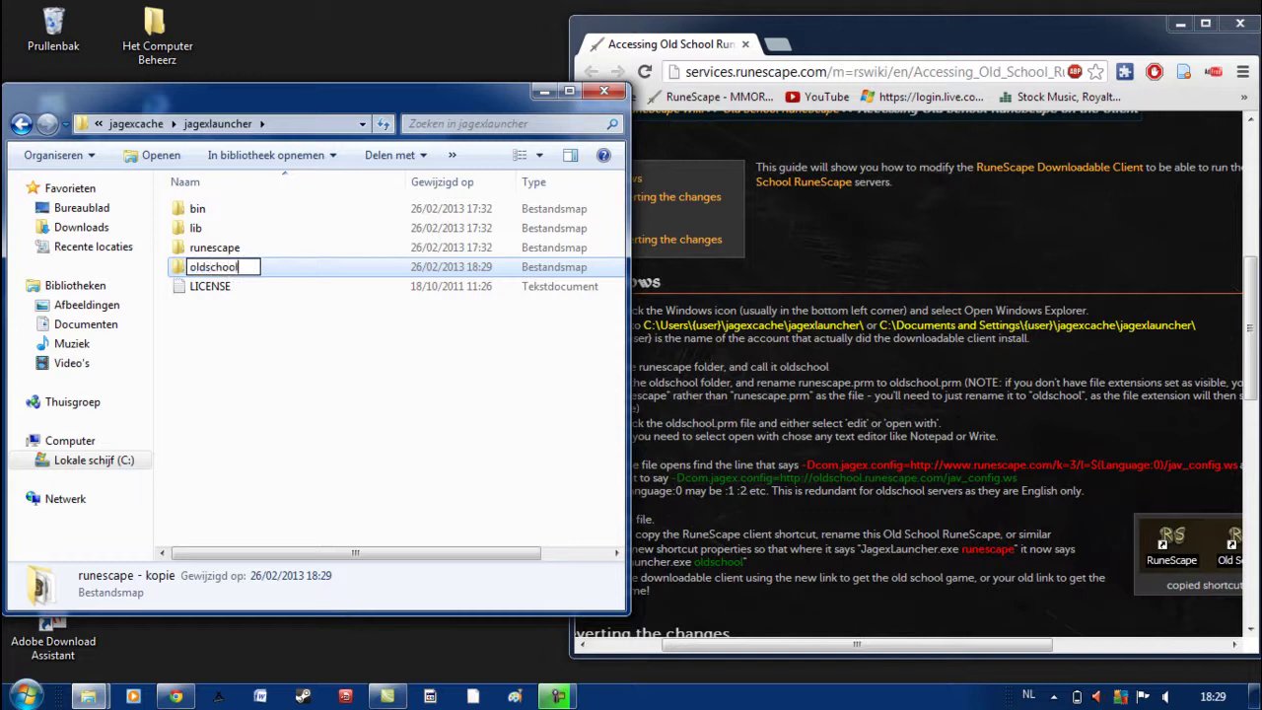
key(Return)
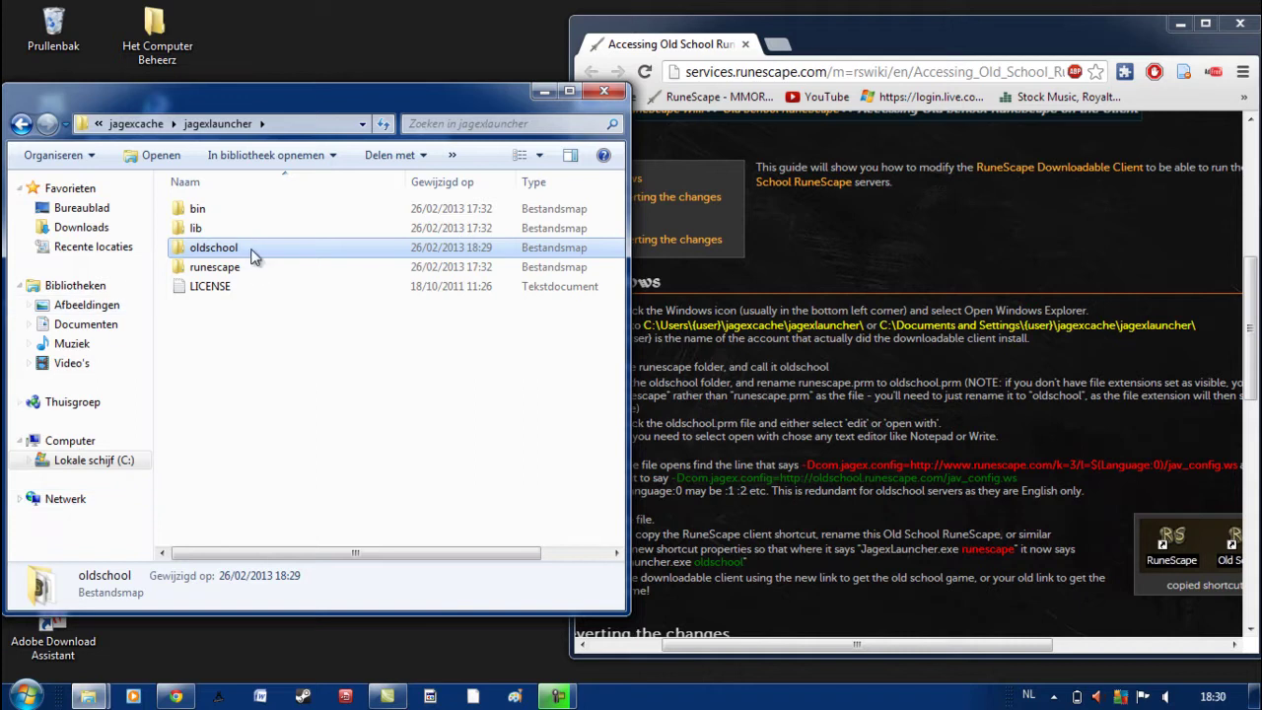
Step: Open the oldschool folder and open its runescape PRM file in Notepad
double_click(248, 253)
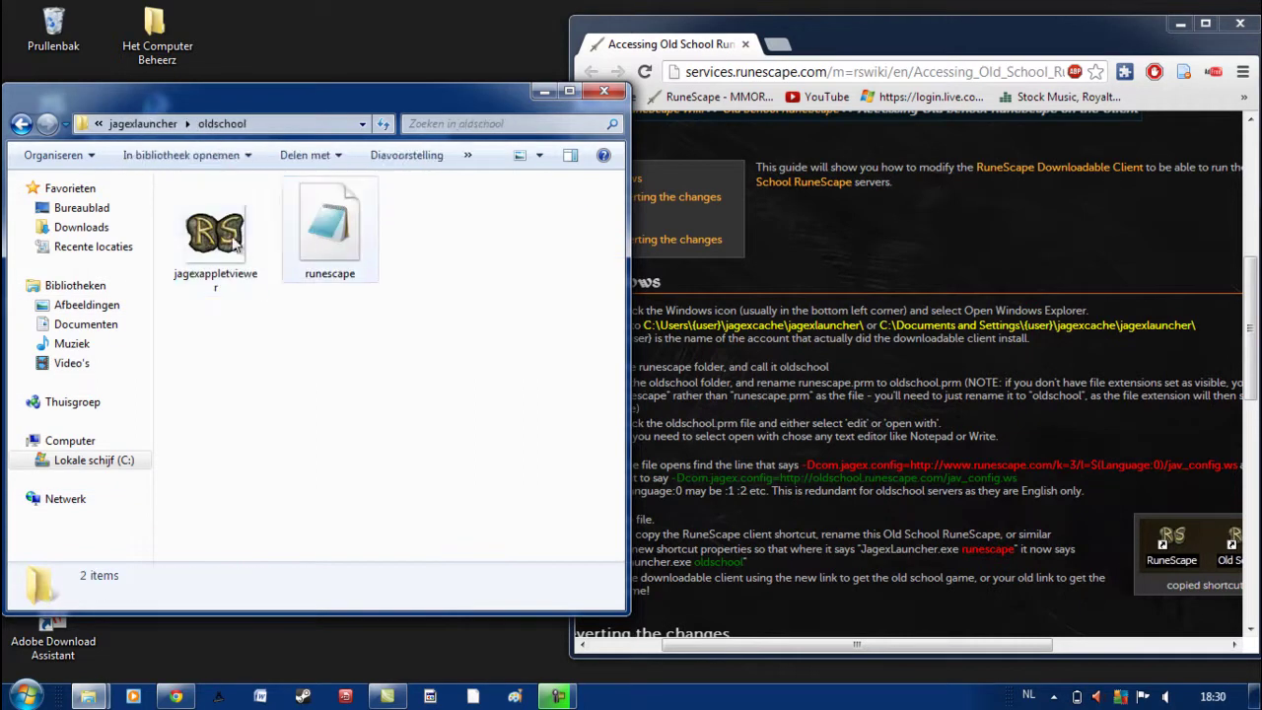
double_click(347, 264)
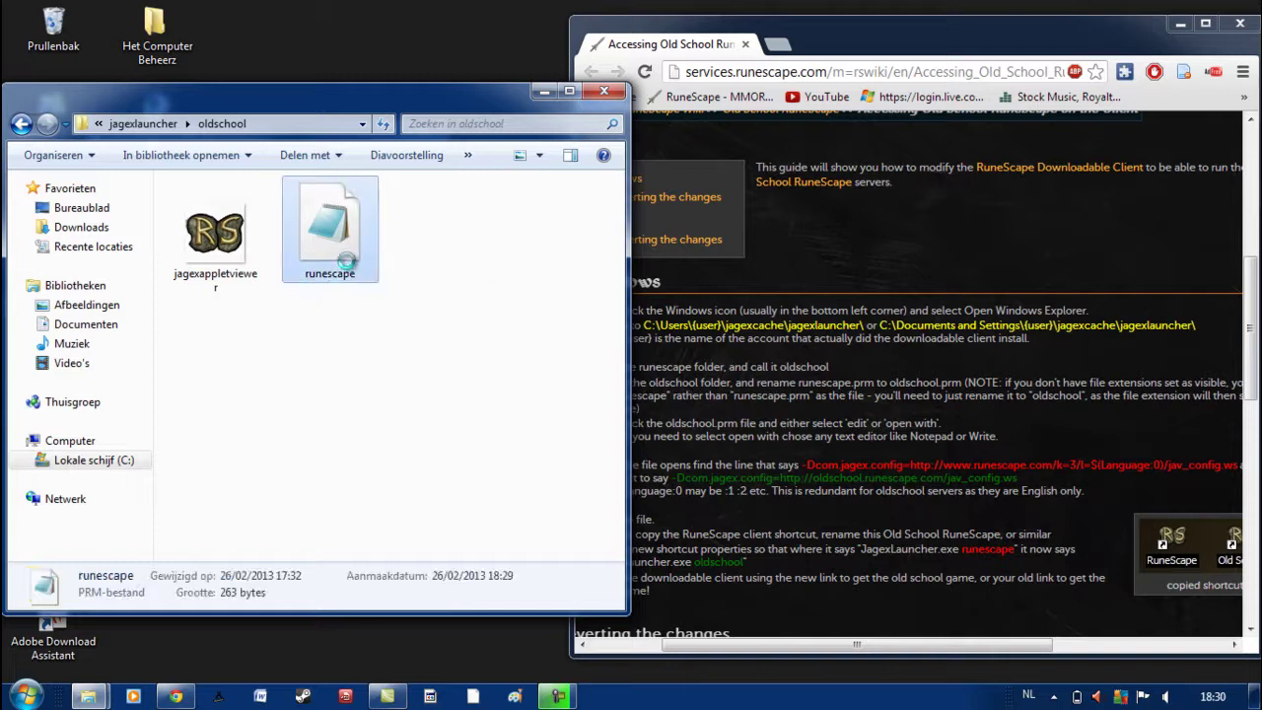
right_click(347, 261)
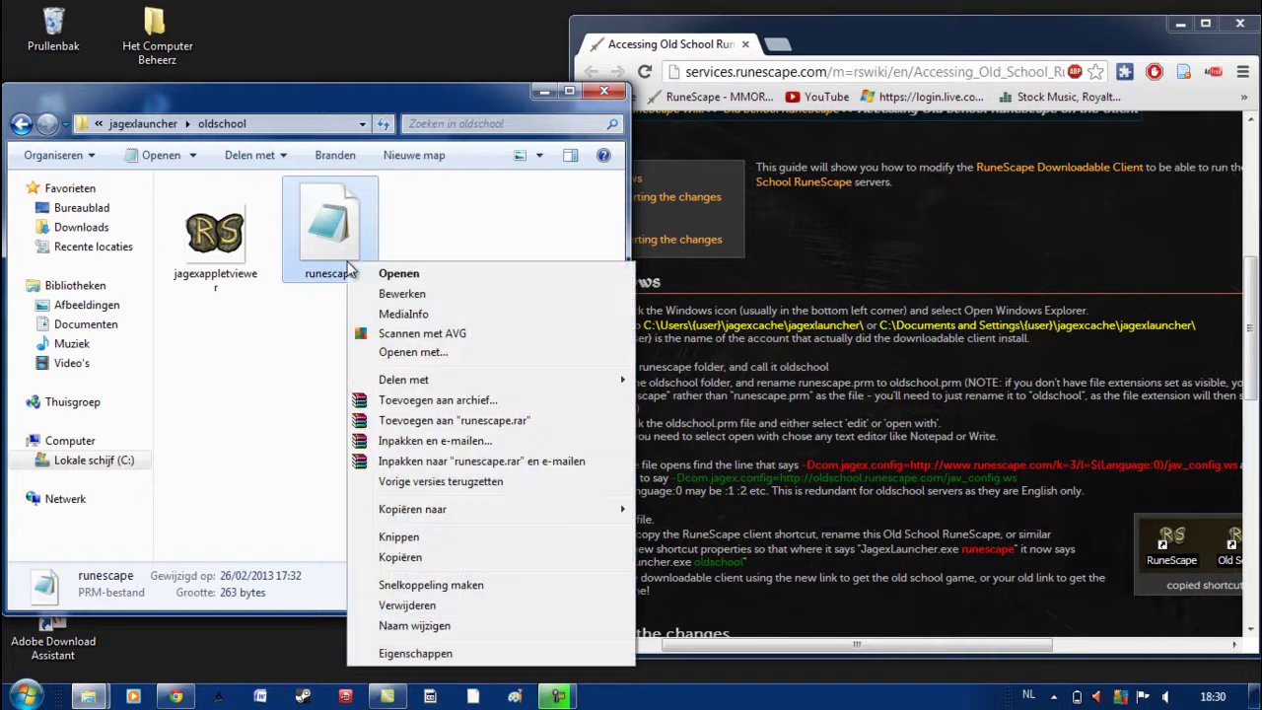
click(386, 298)
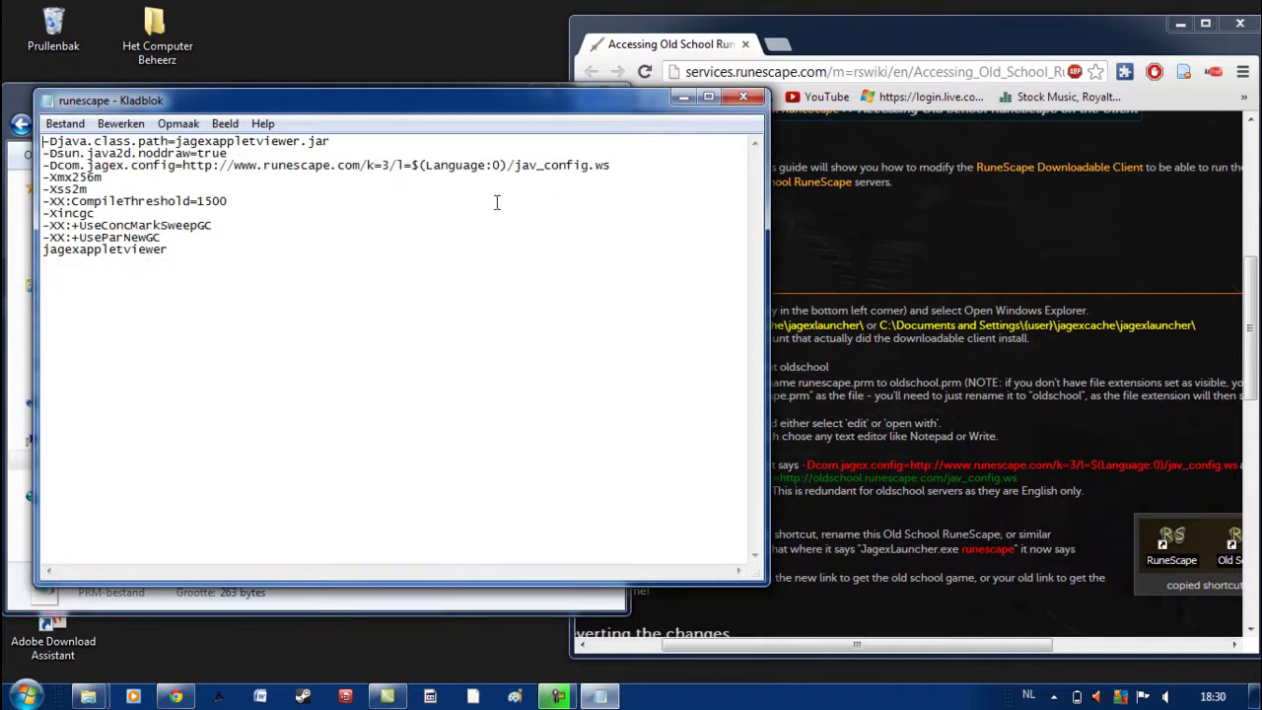
Step: Copy the oldschool jav_config.ws config line from the guide page
click(871, 354)
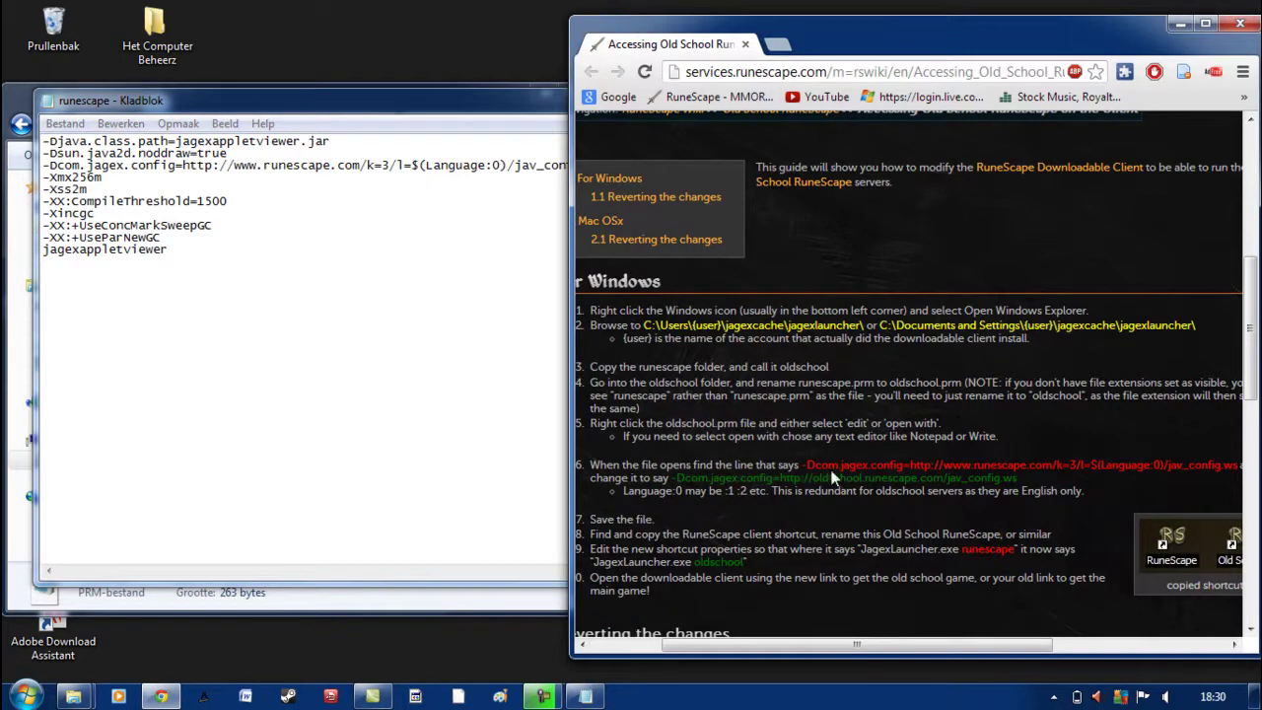
scroll(945, 474, down, 1)
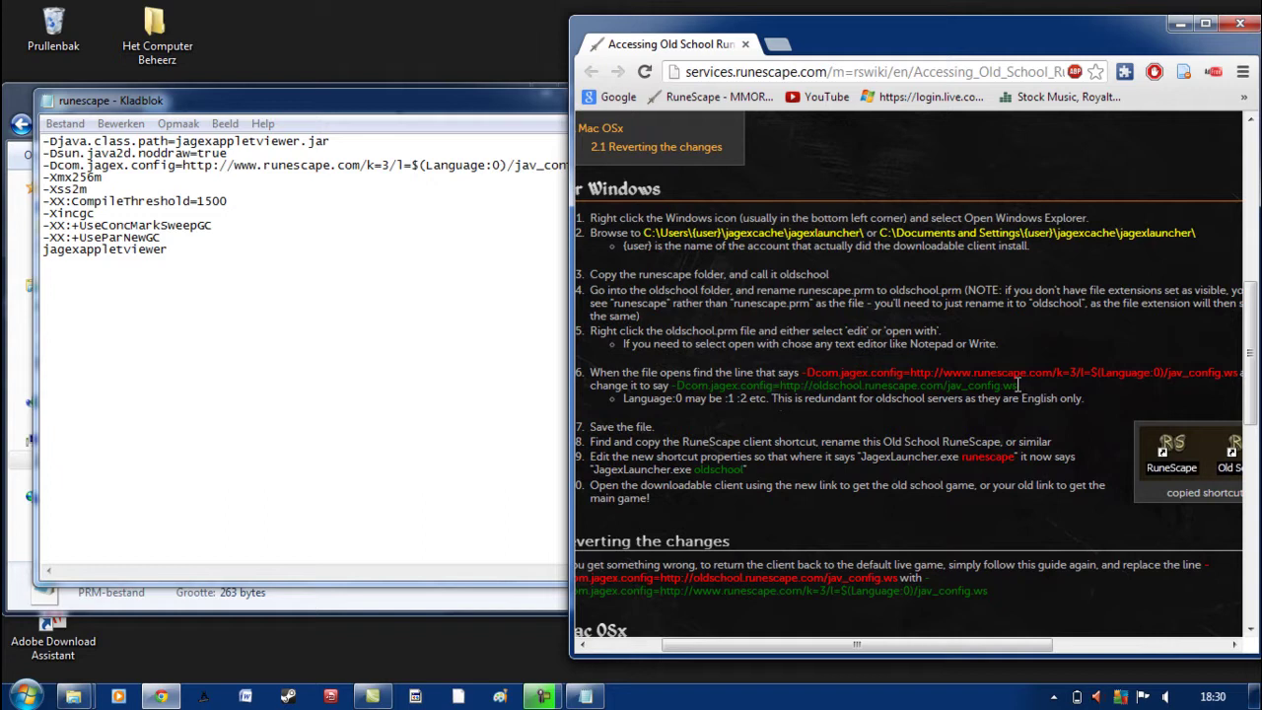
mouse_move(671, 387)
mouse_down()
mouse_move(634, 398)
mouse_move(685, 388)
mouse_up()
right_click(685, 389)
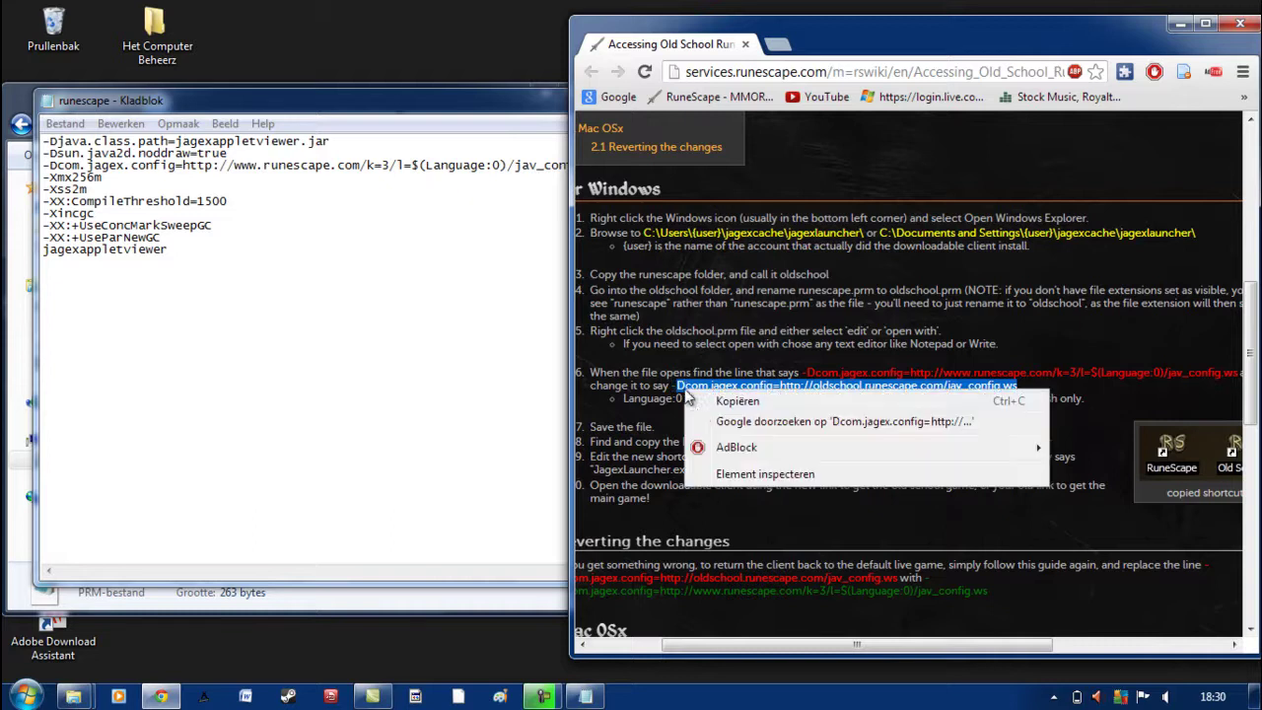
click(704, 404)
Step: Replace line 3 with the oldschool.runescape.com config URL and close Notepad
click(513, 295)
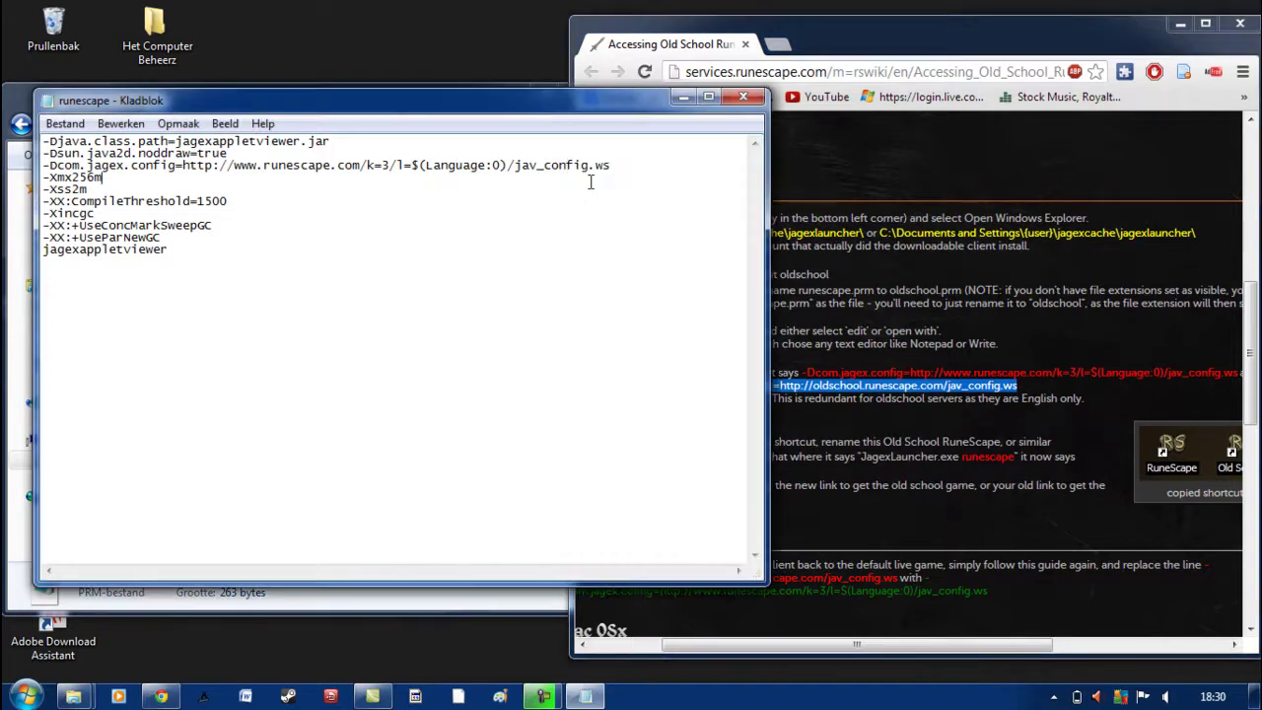
drag(611, 165, 52, 164)
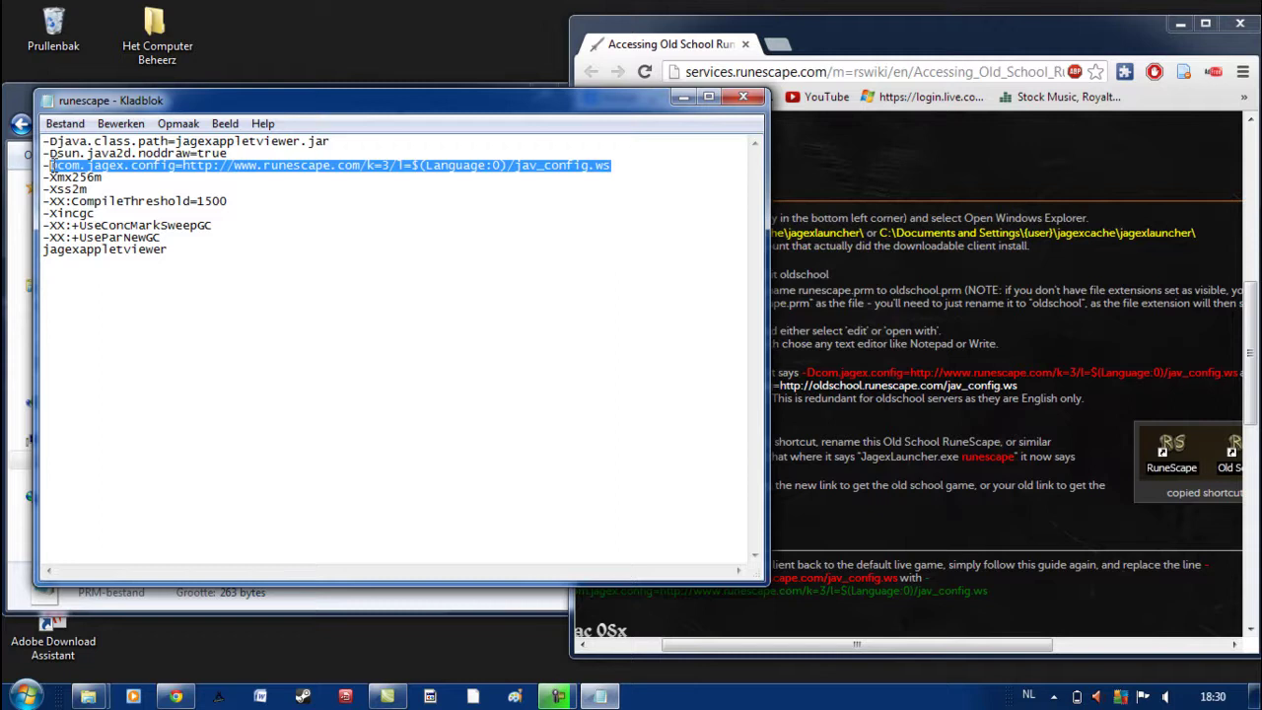
right_click(105, 169)
click(201, 252)
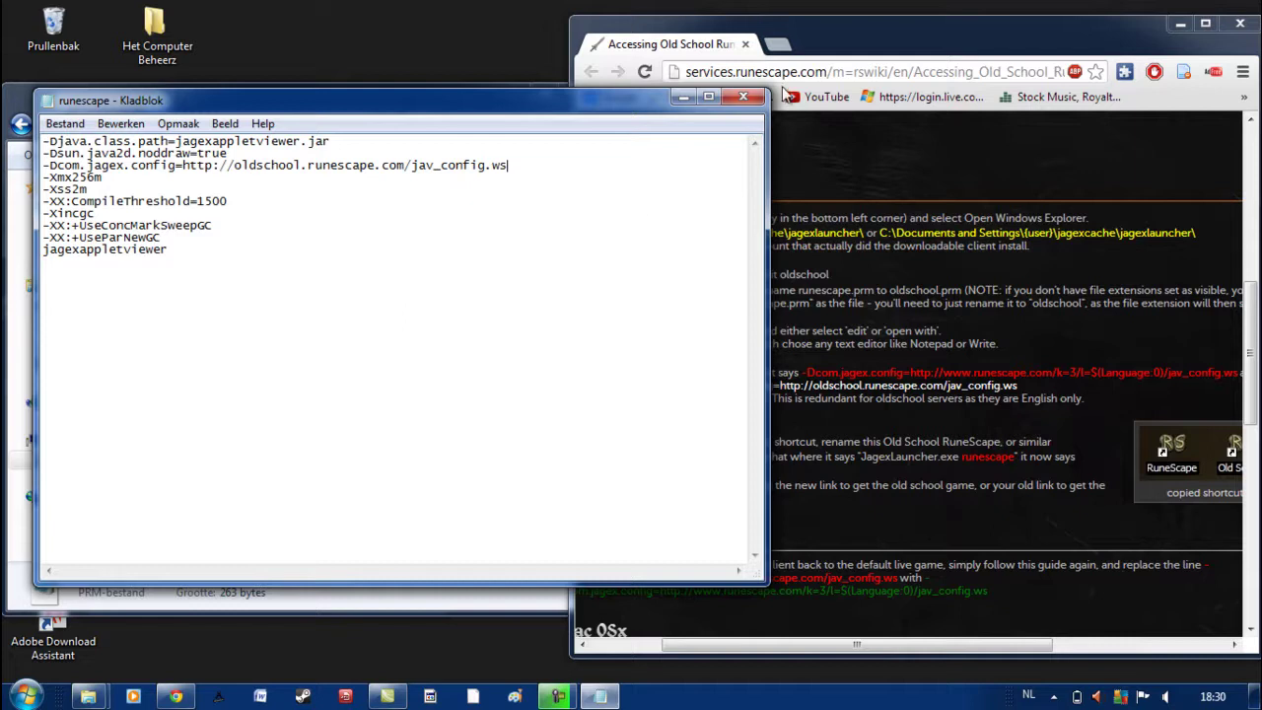
click(750, 99)
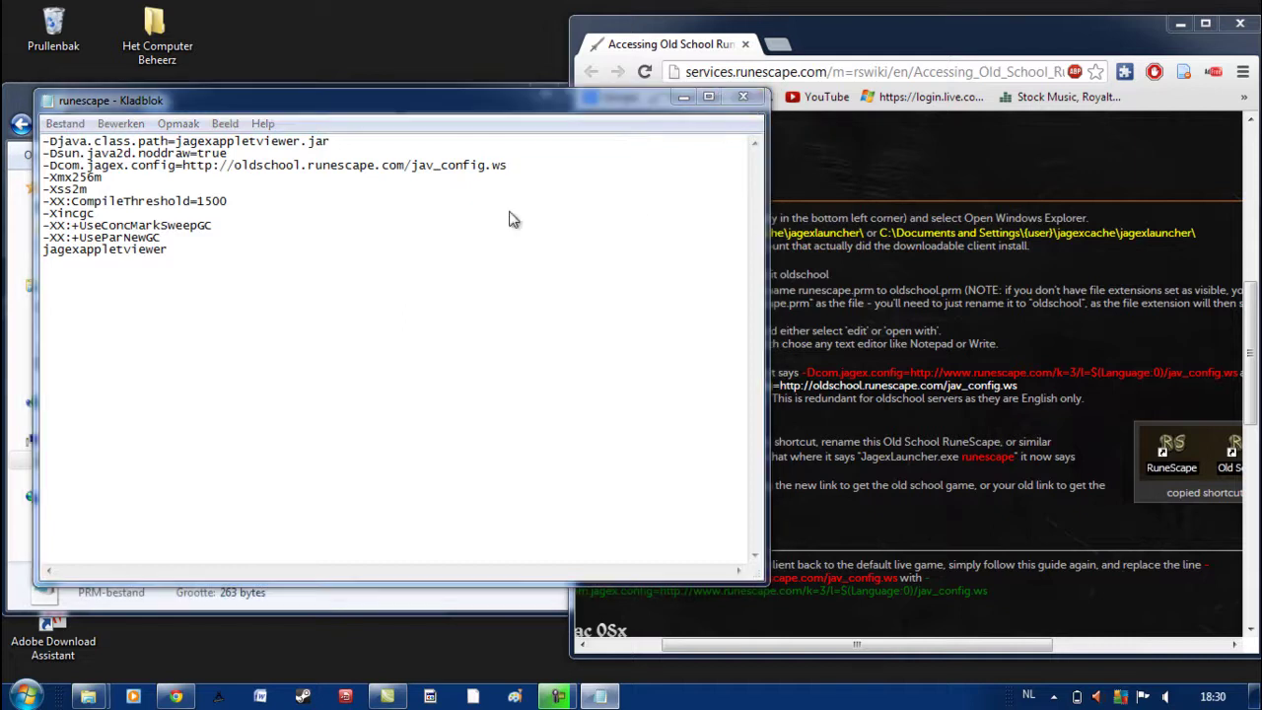
Step: Save the edited config file and return to the jagexlauncher folder
click(549, 371)
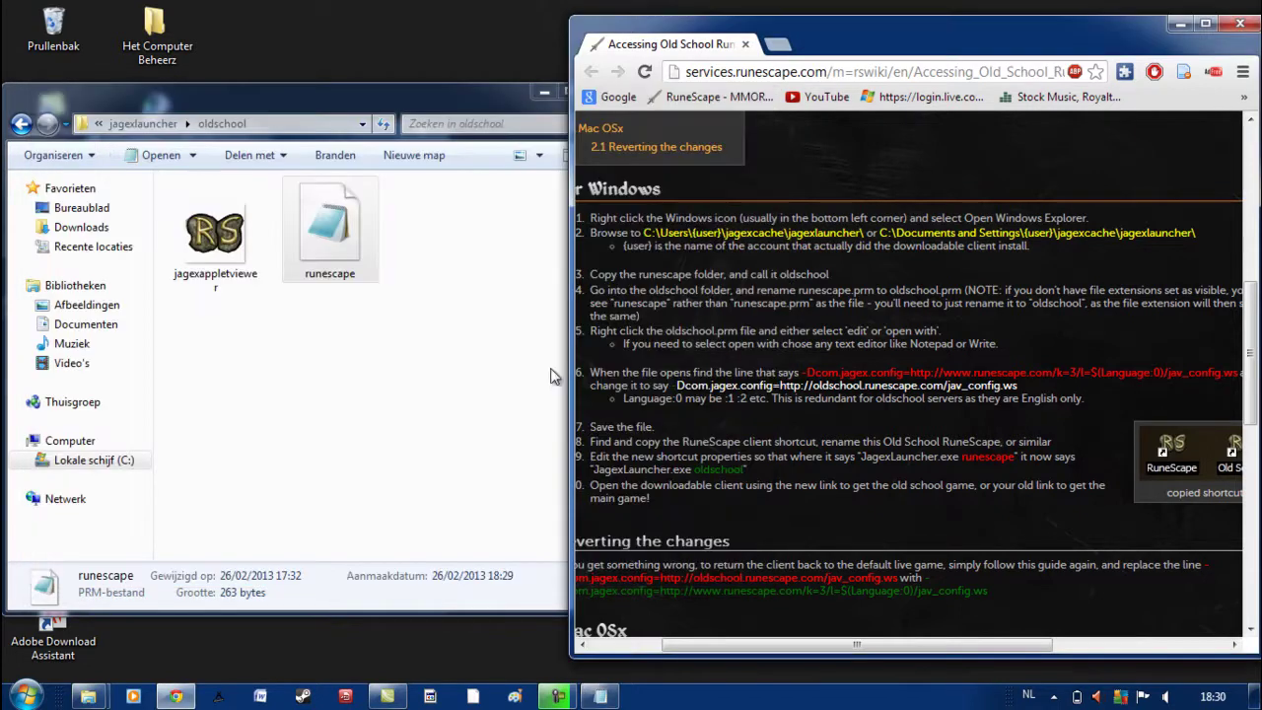
click(451, 99)
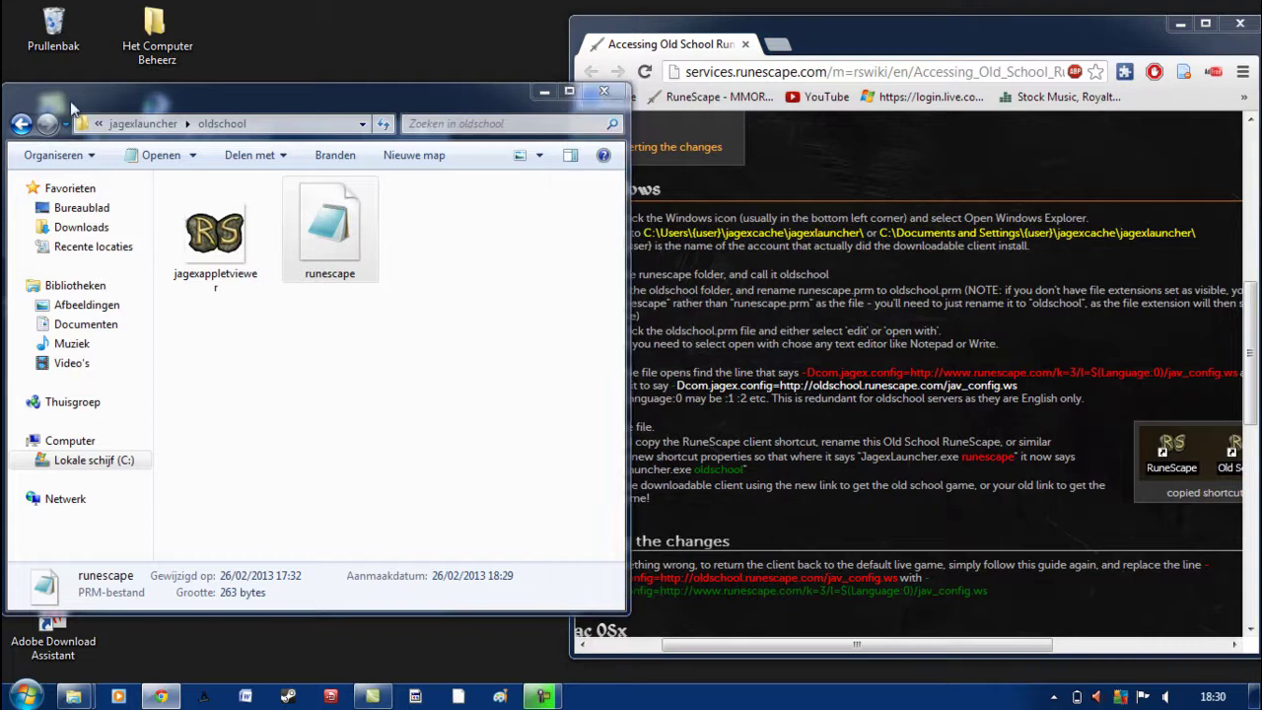
click(20, 123)
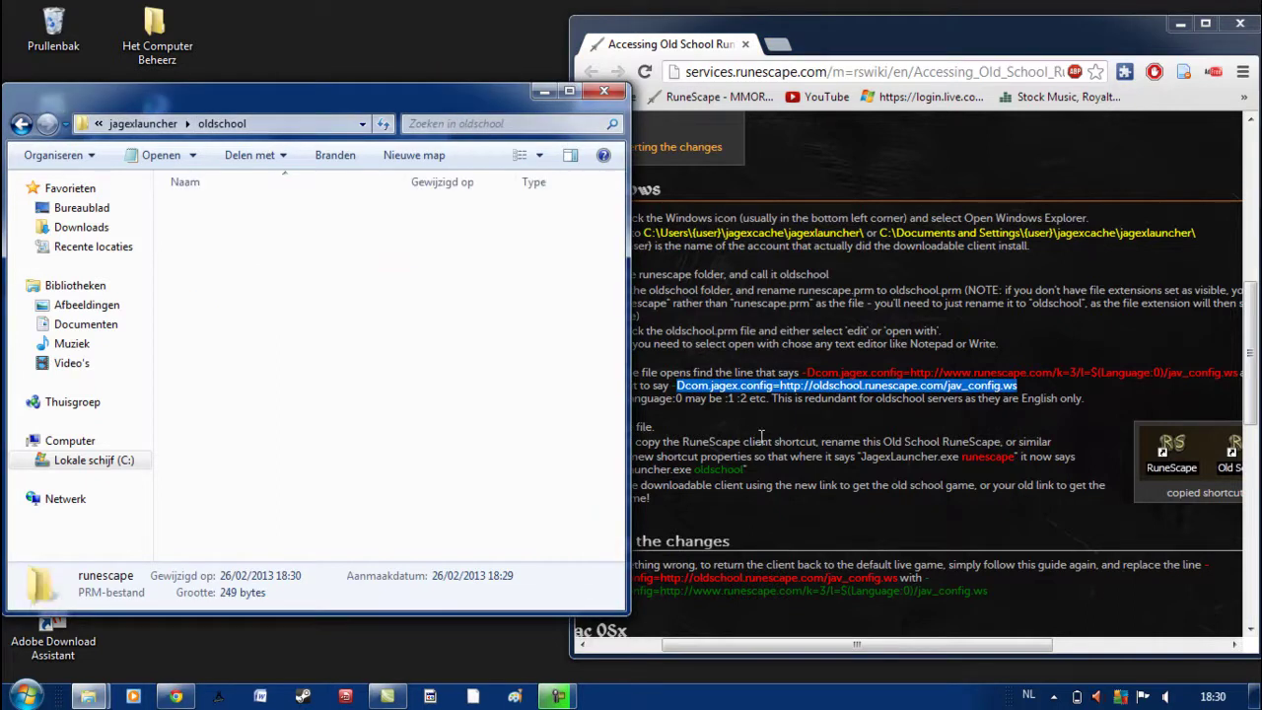
click(749, 426)
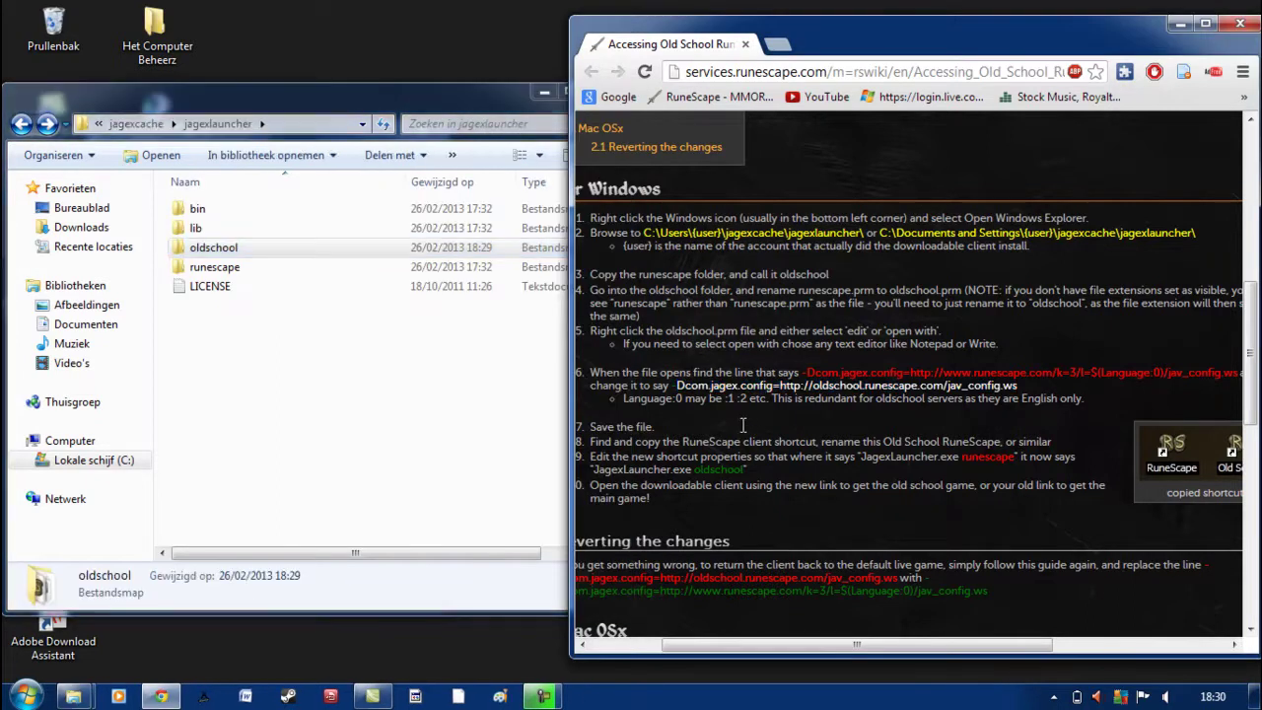
click(365, 345)
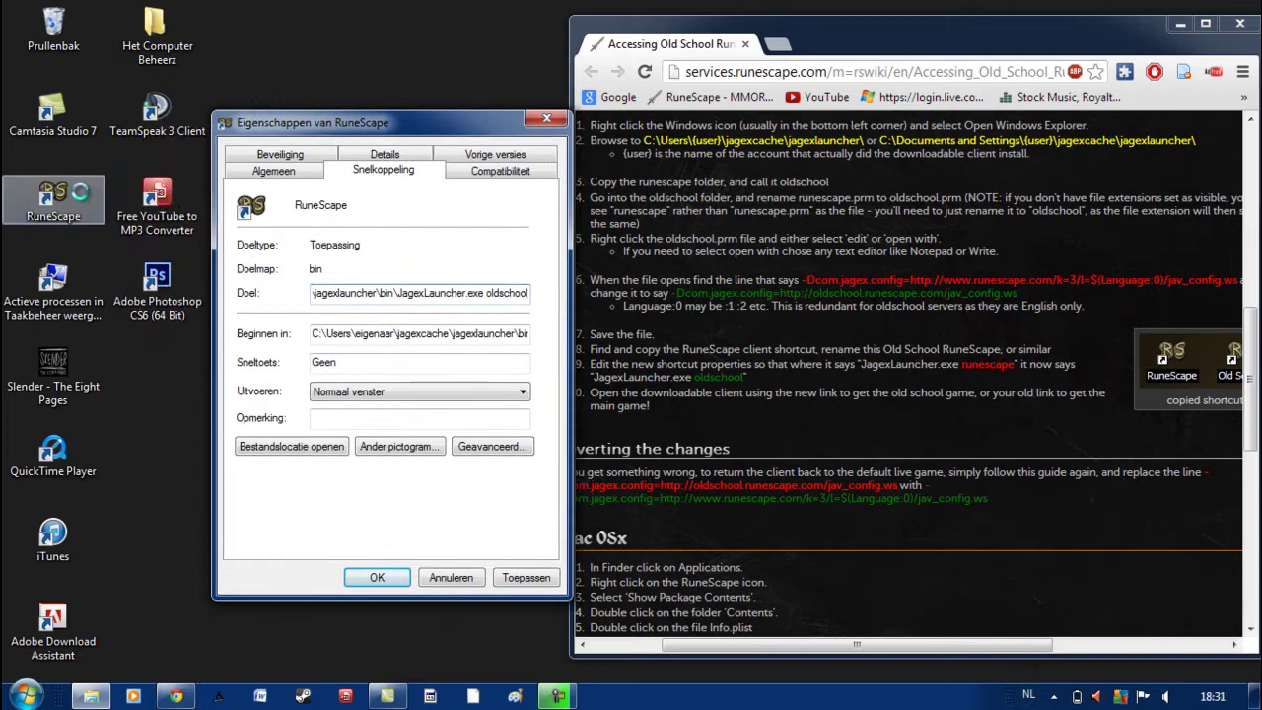
Step: Open the properties of the RuneScape desktop shortcut
click(65, 203)
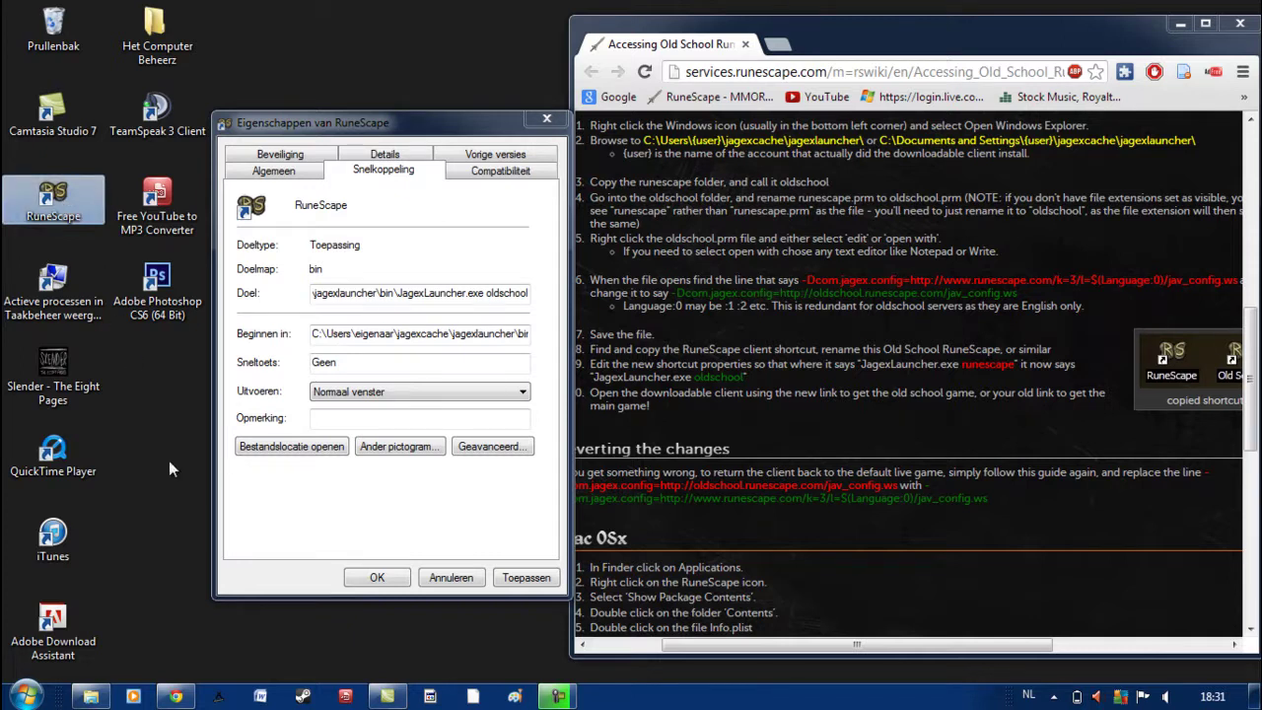
right_click(66, 203)
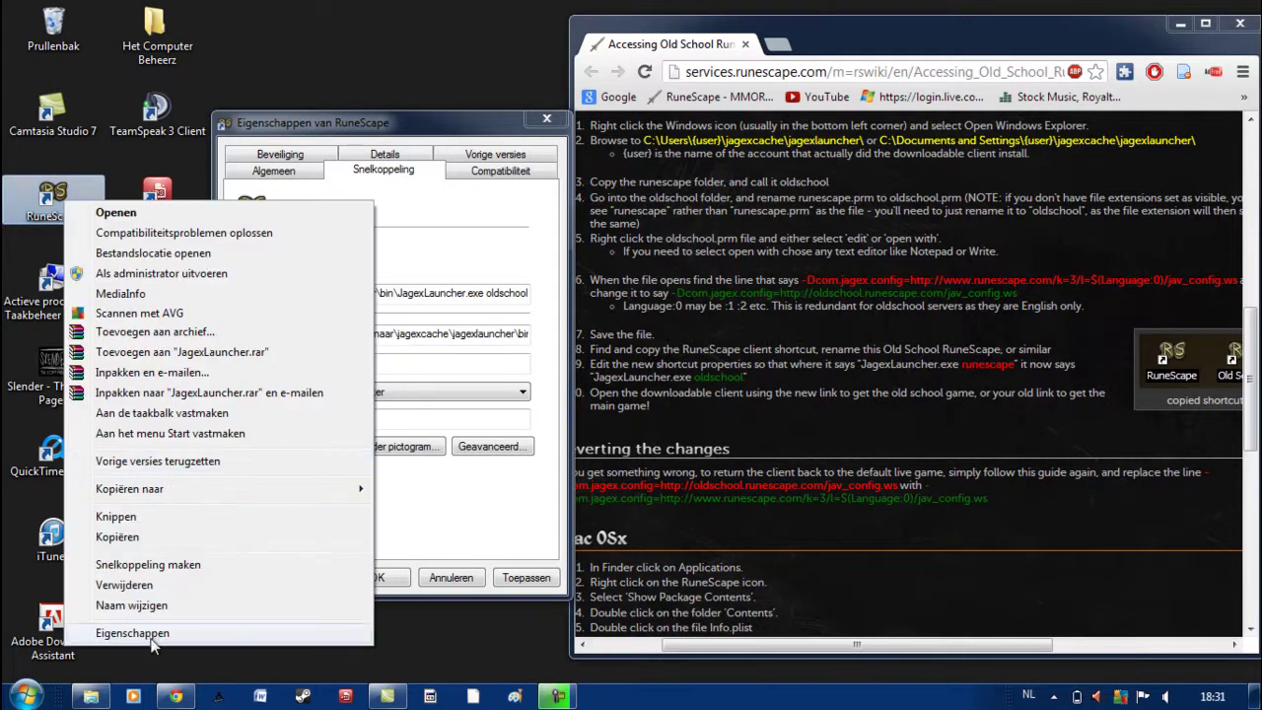
click(470, 292)
Step: Change the shortcut target to end with JagexLauncher.exe oldschool and confirm with OK
drag(470, 293, 559, 293)
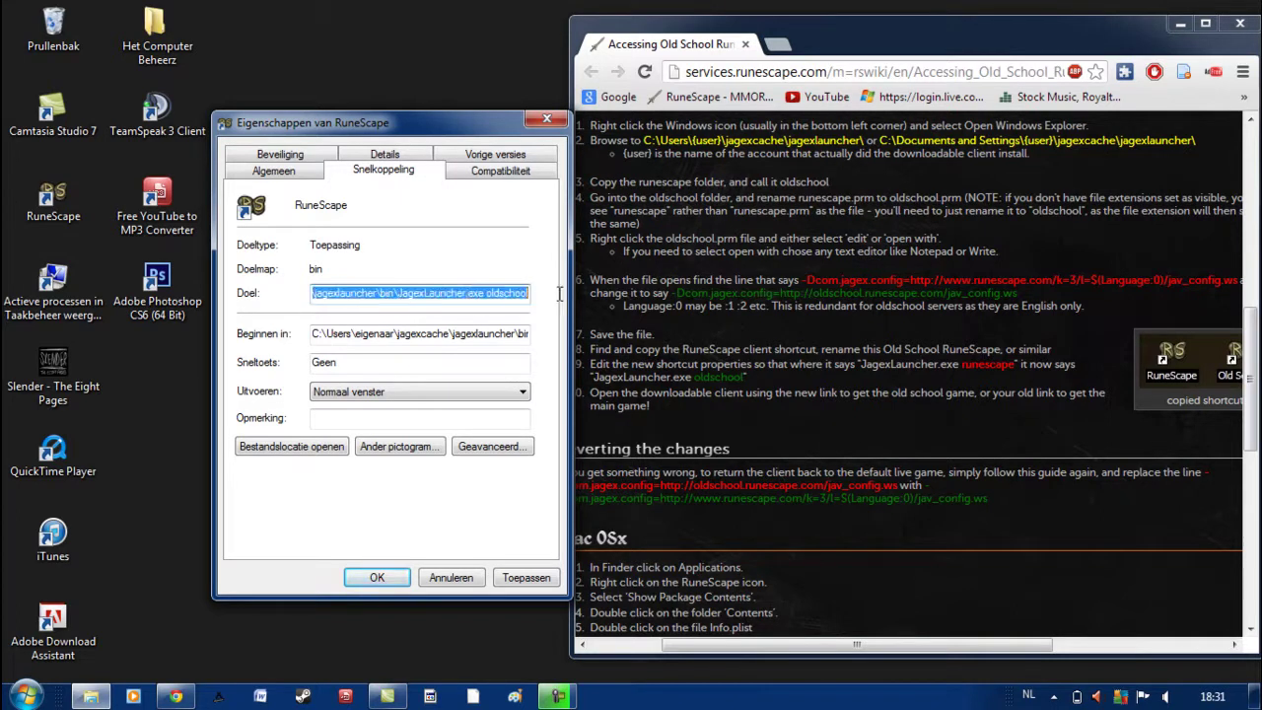
click(496, 294)
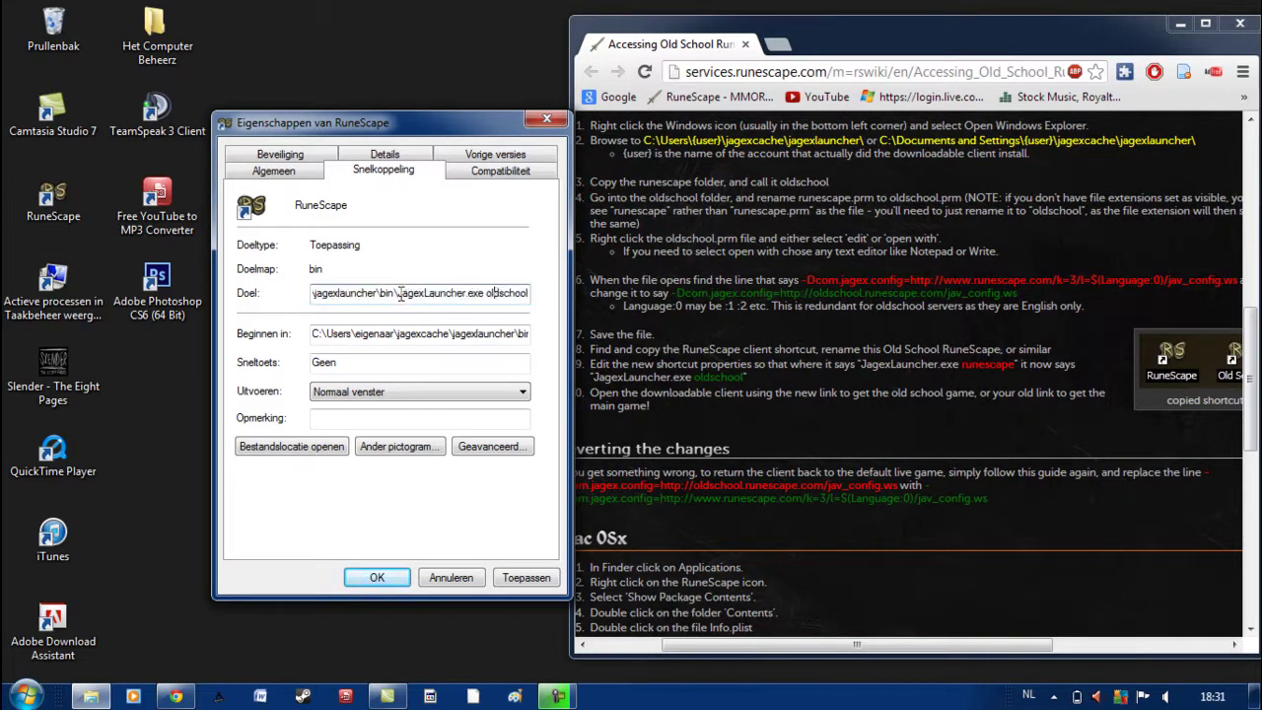
double_click(493, 293)
text(runex)
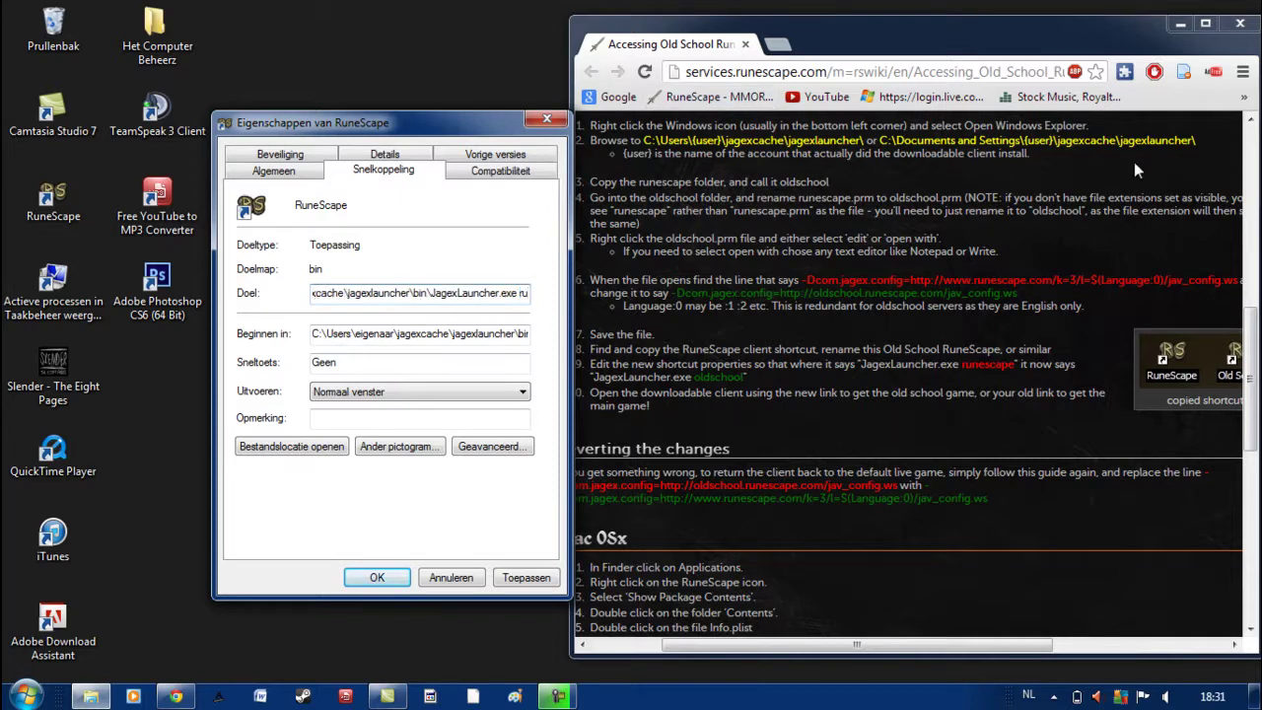
key(BackSpace)
text(scape)
key(BackSpace)
key(BackSpace)
key(BackSpace)
key(BackSpace)
key(BackSpace)
key(BackSpace)
key(BackSpace)
key(BackSpace)
key(BackSpace)
key(BackSpace)
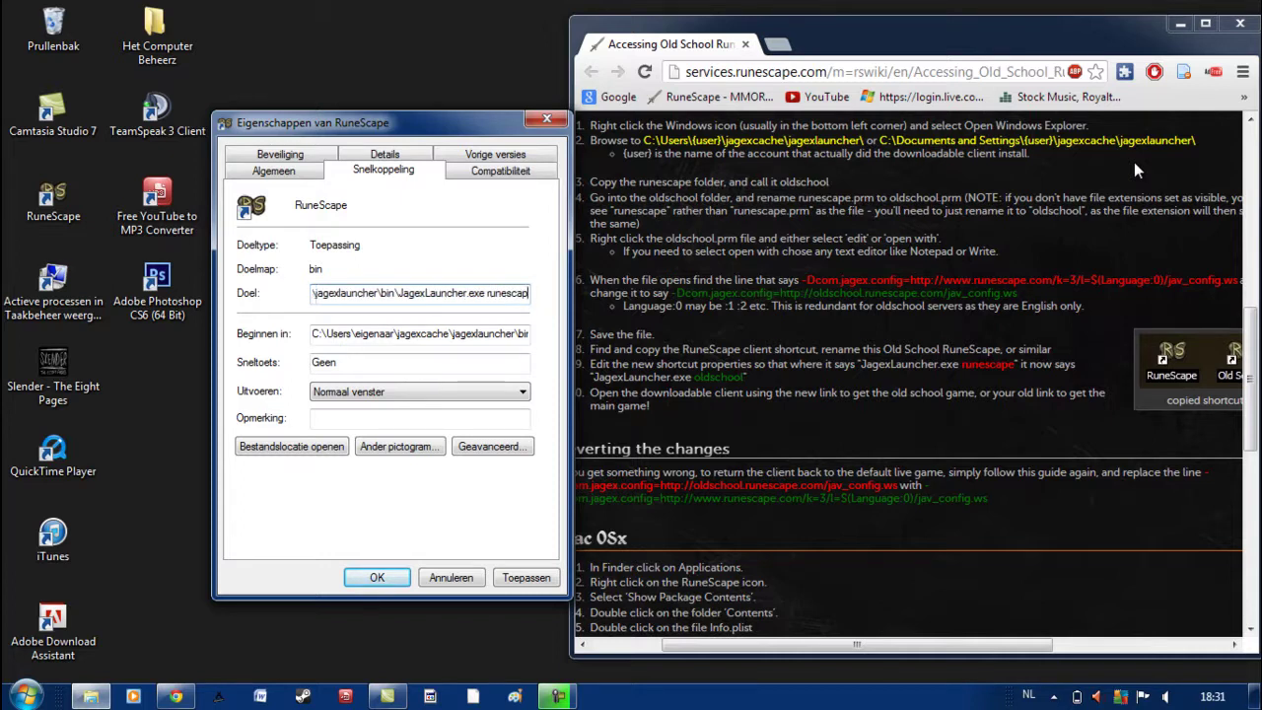
text(oldschool)
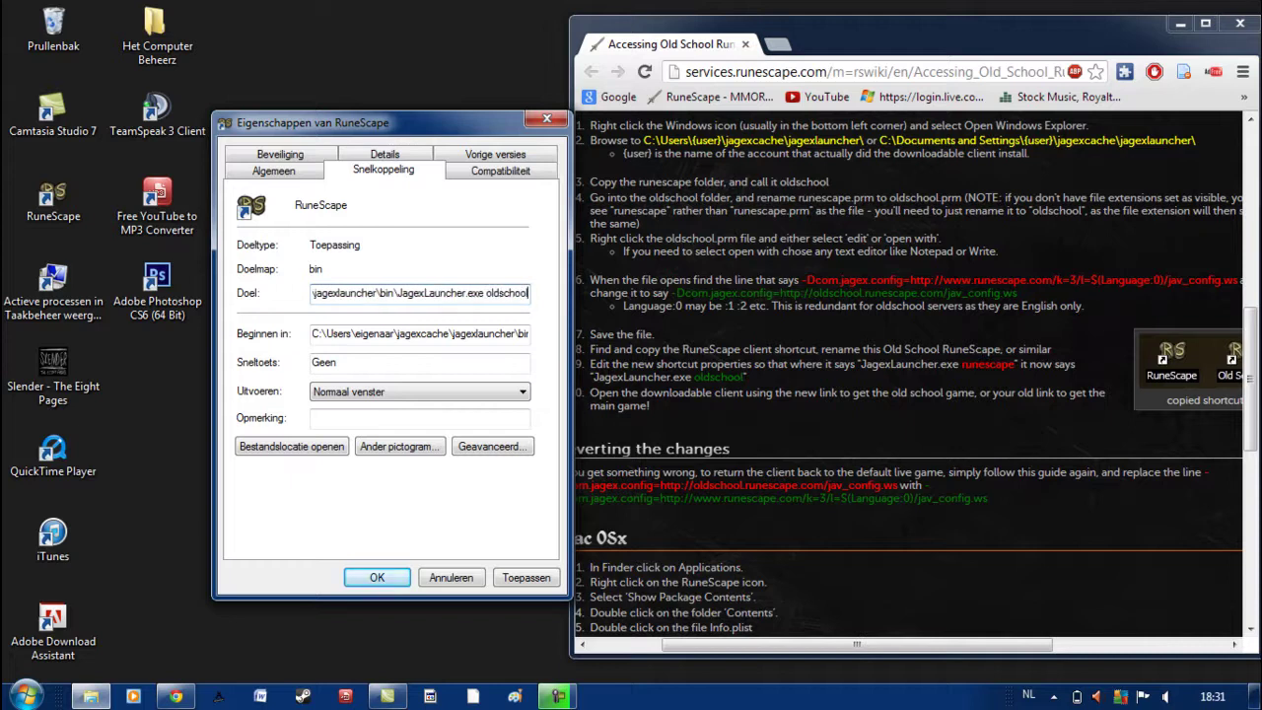
click(380, 577)
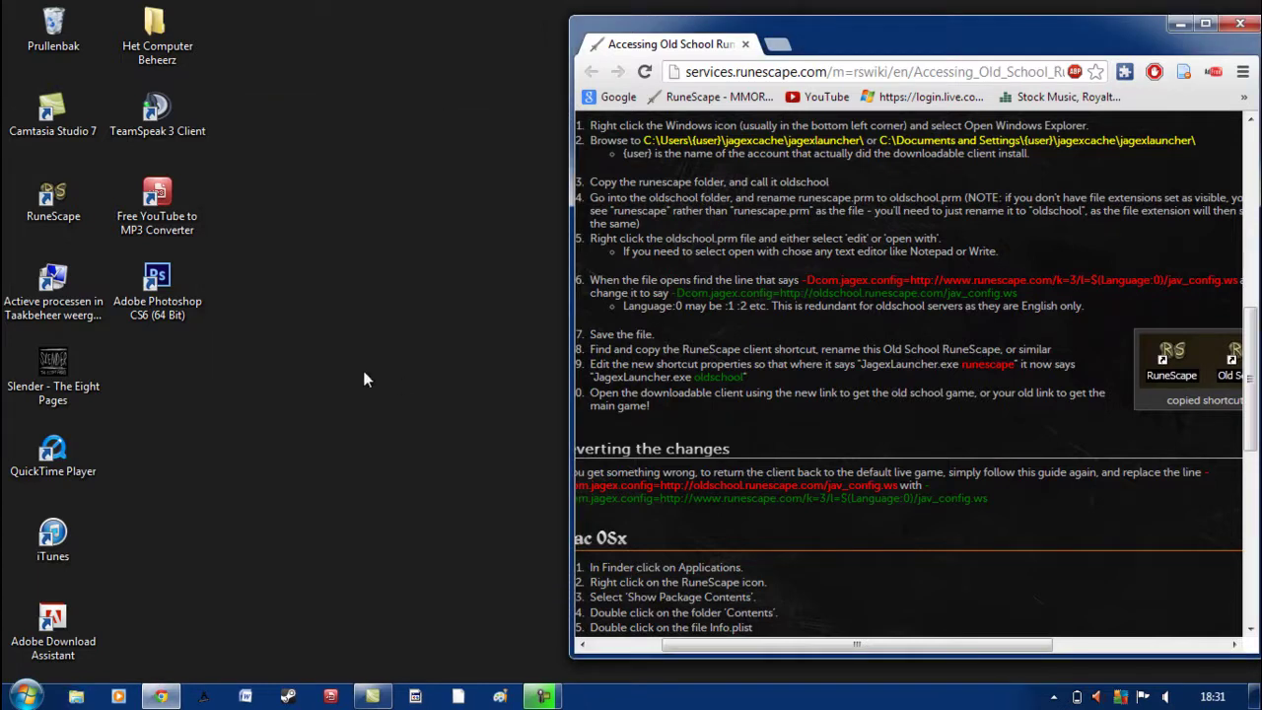
Step: Rename the RuneScape desktop shortcut to 'Old School'
double_click(50, 197)
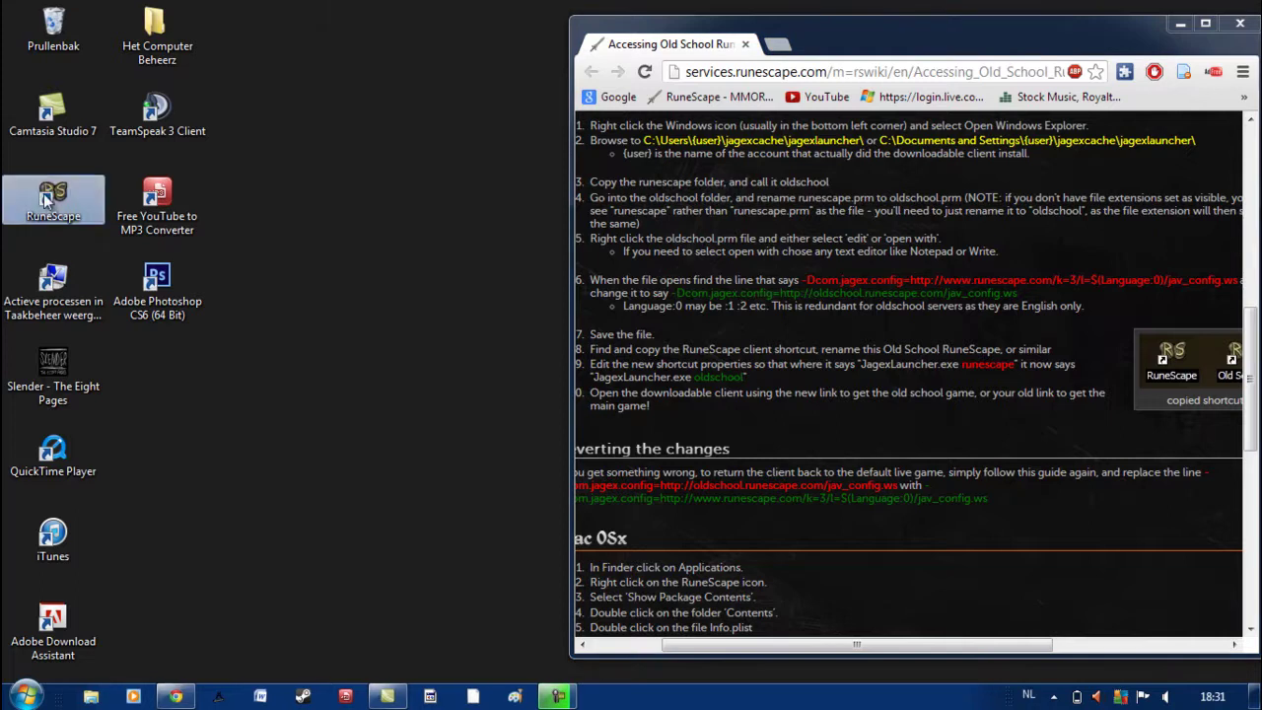
right_click(45, 196)
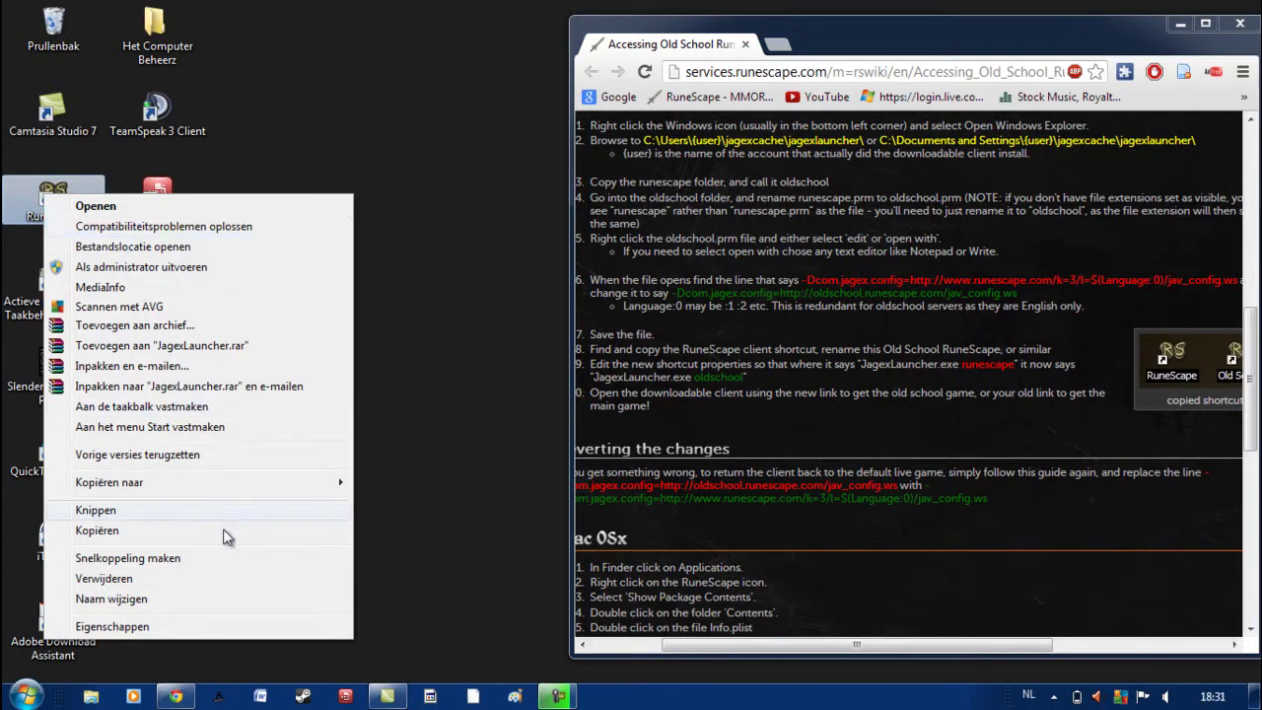
click(153, 600)
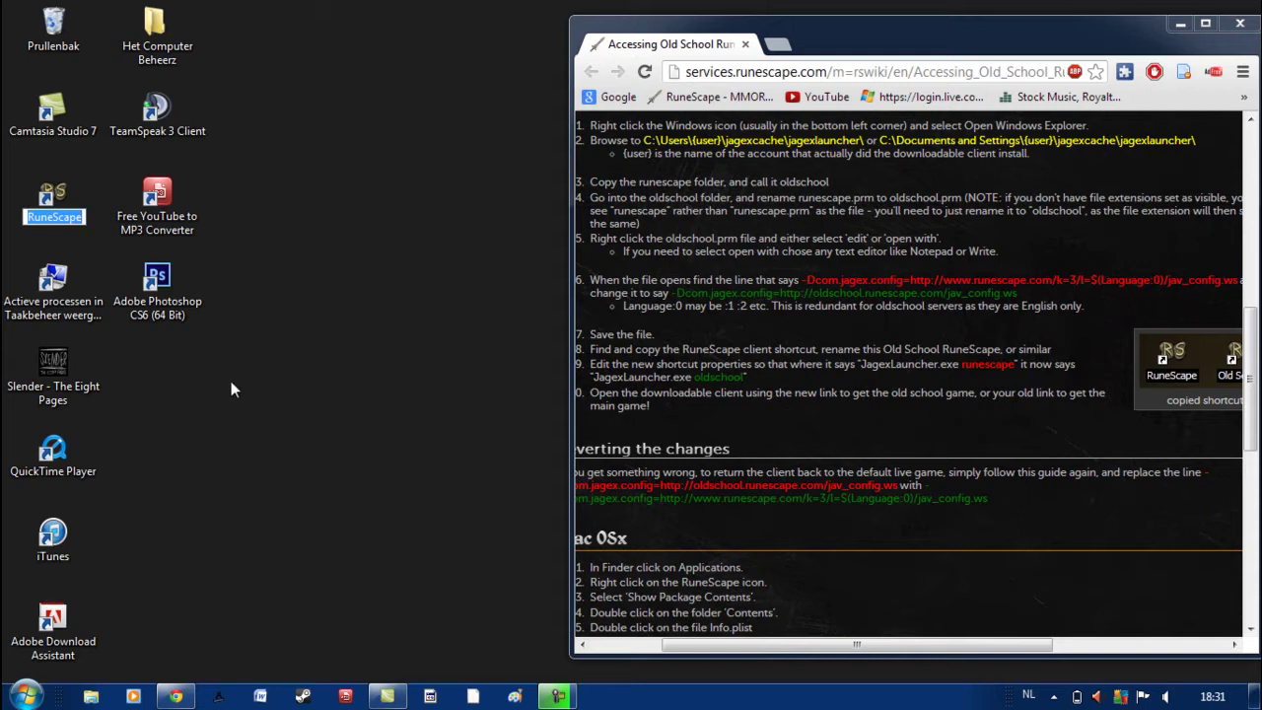
text(Old)
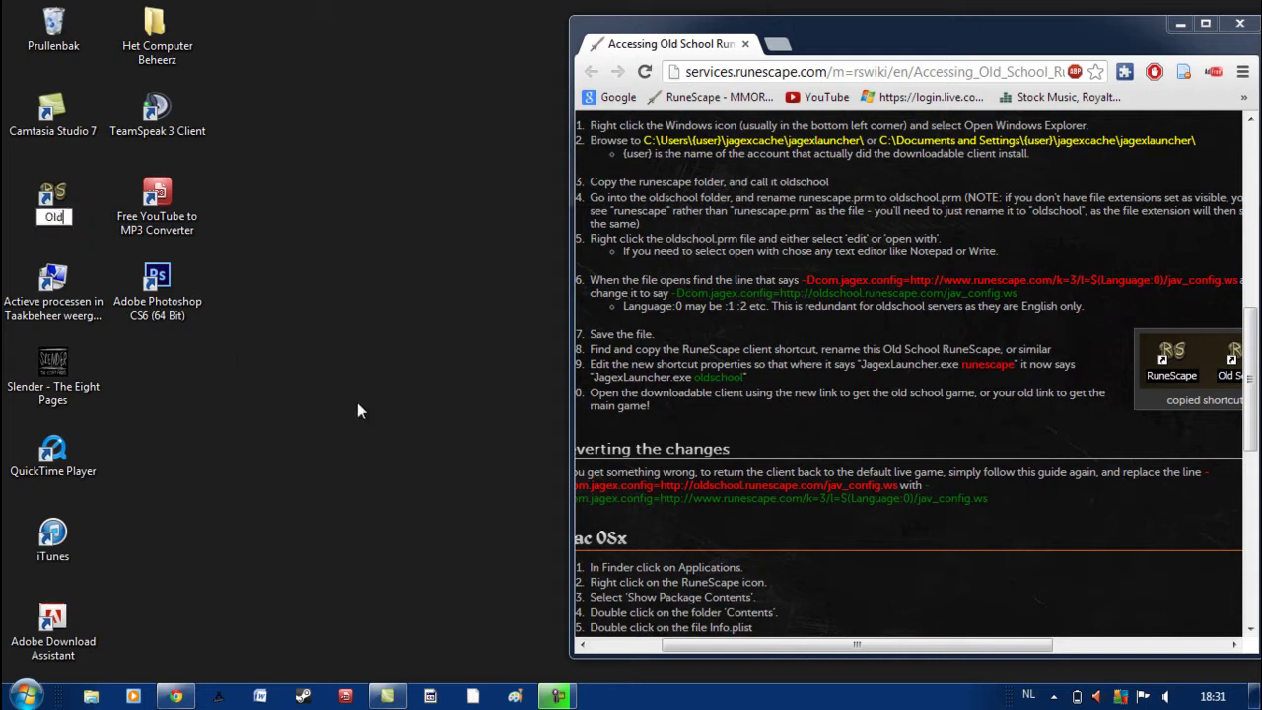
text( School)
key(Return)
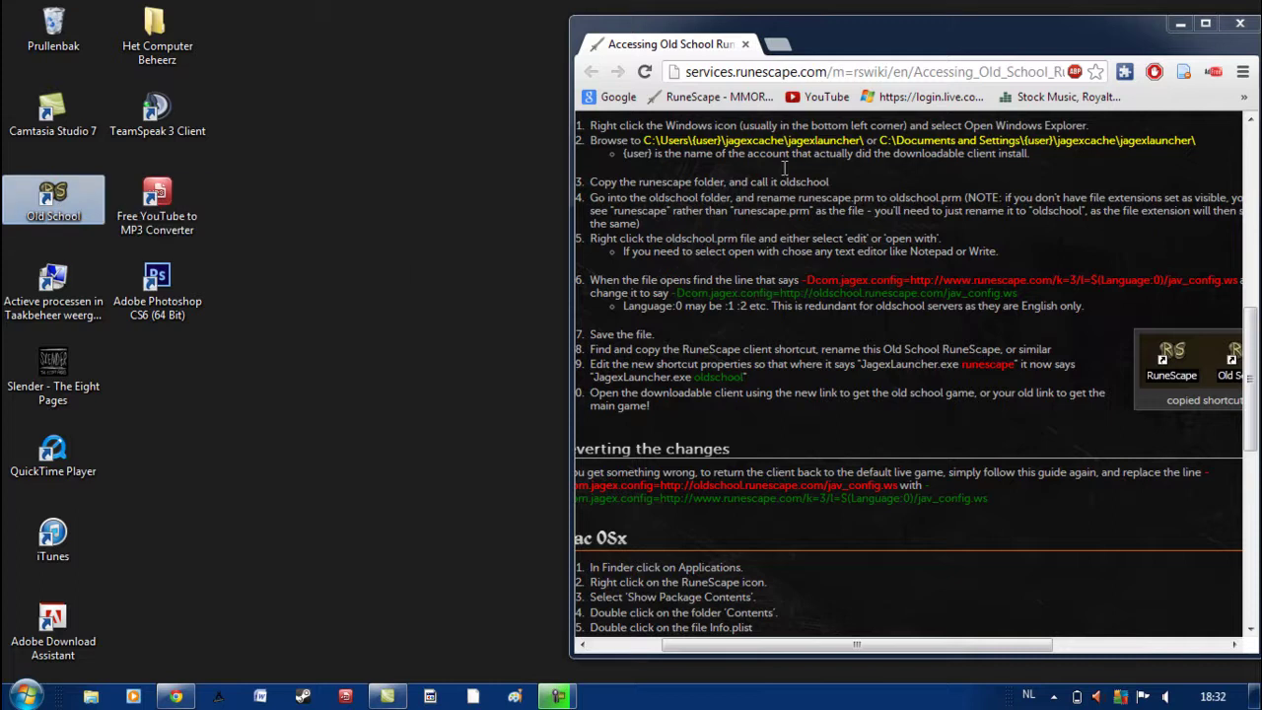
Step: Switch back to the guide in the browser and scroll up
click(806, 71)
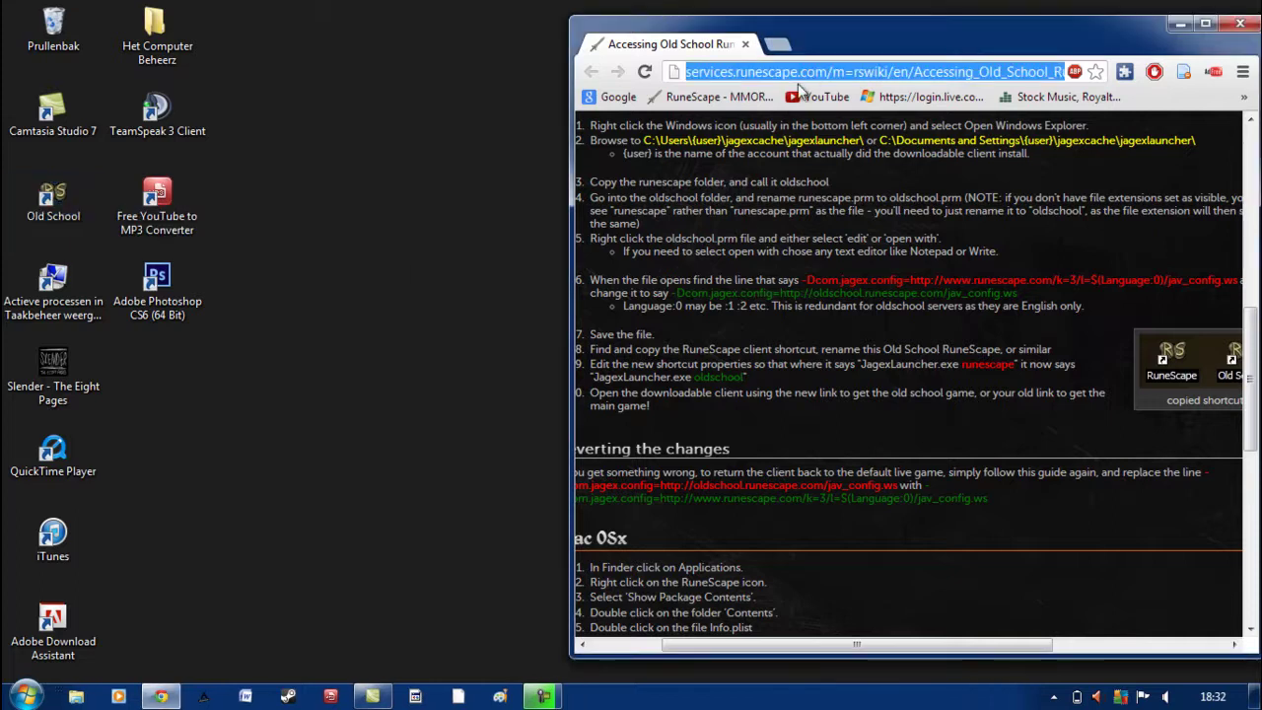
click(1254, 357)
scroll(1253, 350, up, 2)
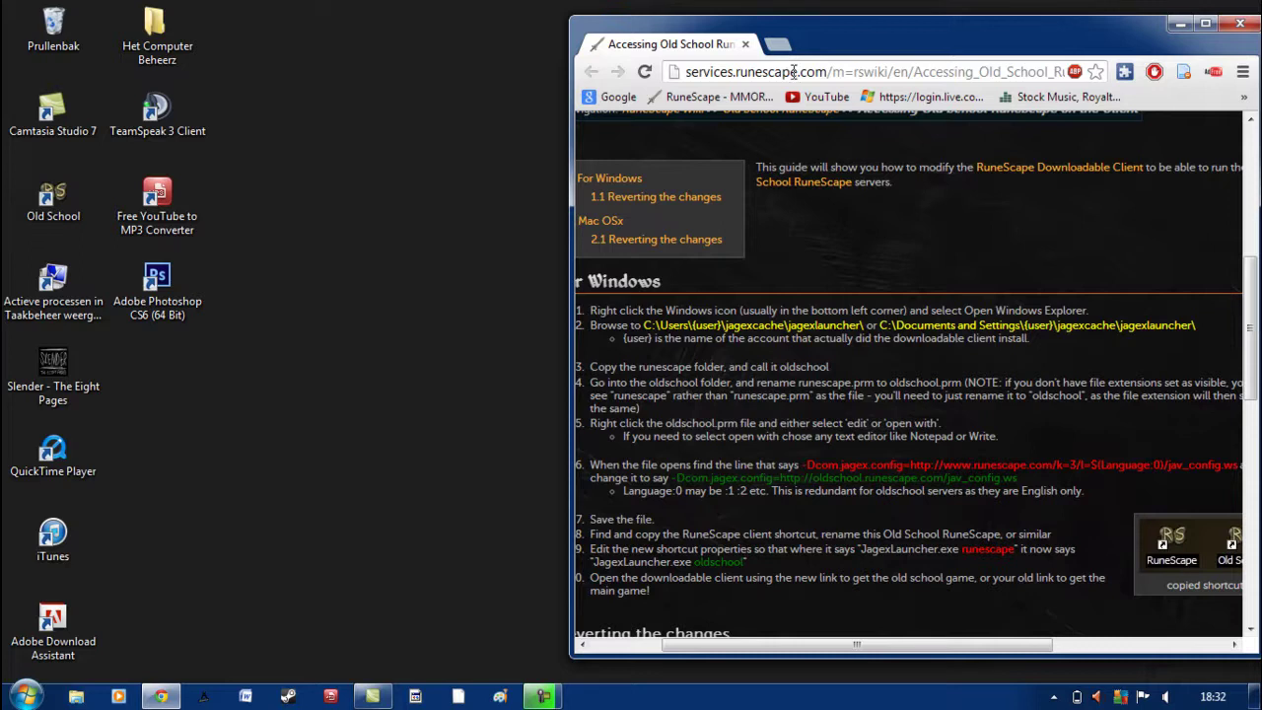